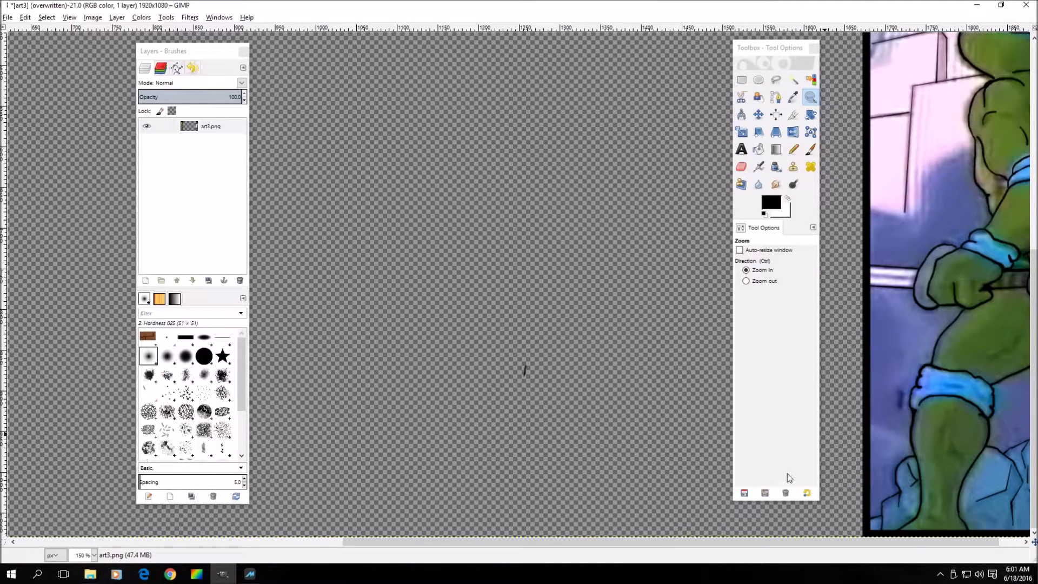
# Scroll the art3 canvas to its right end and restore the GIMP image window to a smaller size.
pyautogui.click(981, 541)
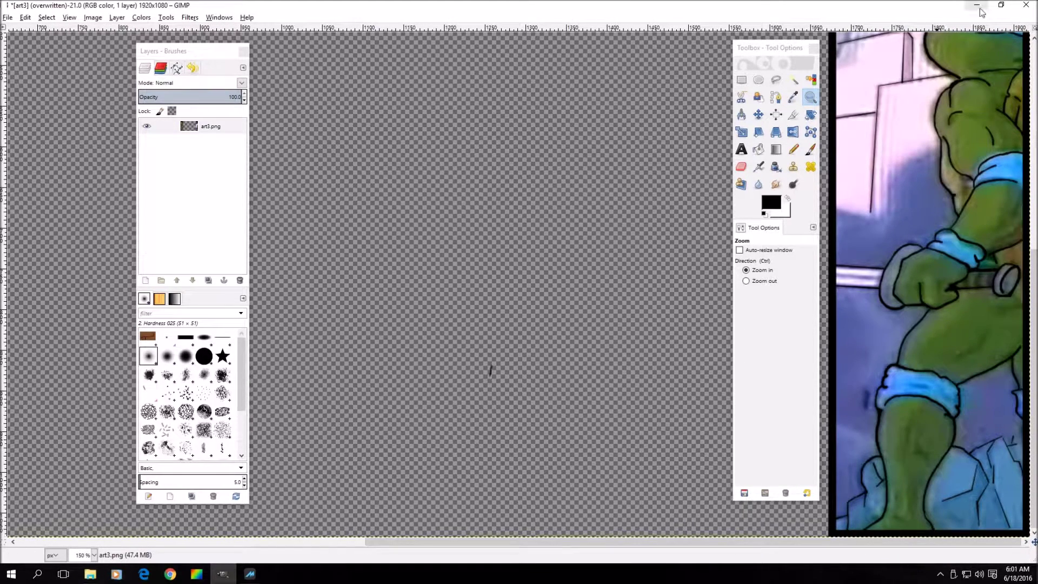
pyautogui.click(1000, 5)
pyautogui.moveTo(689, 63); pyautogui.dragTo(642, 80)
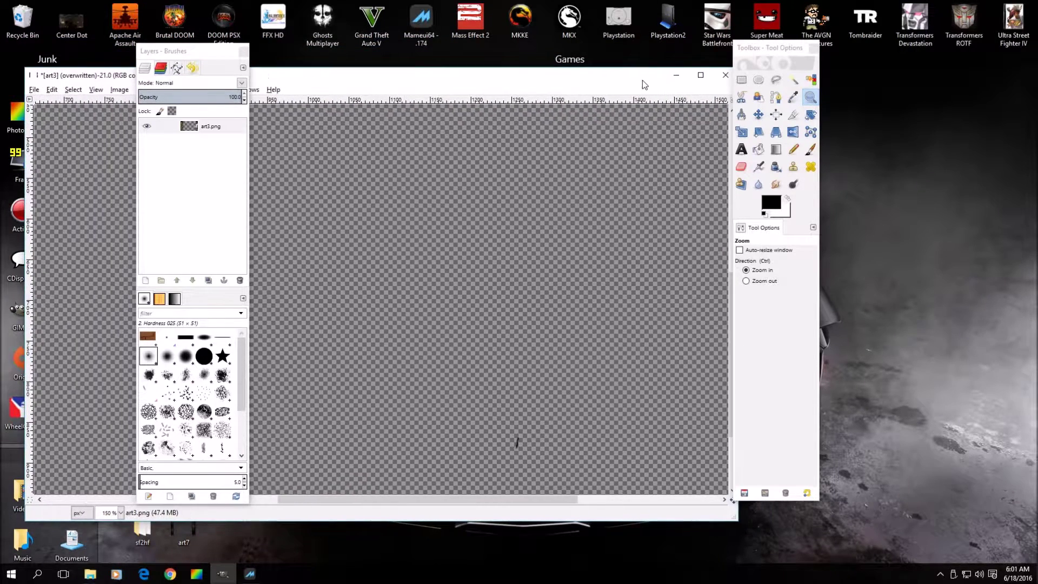
# Set the image zoom to 100% and move the image window and Layers dock aside.
pyautogui.click(120, 514)
pyautogui.click(113, 448)
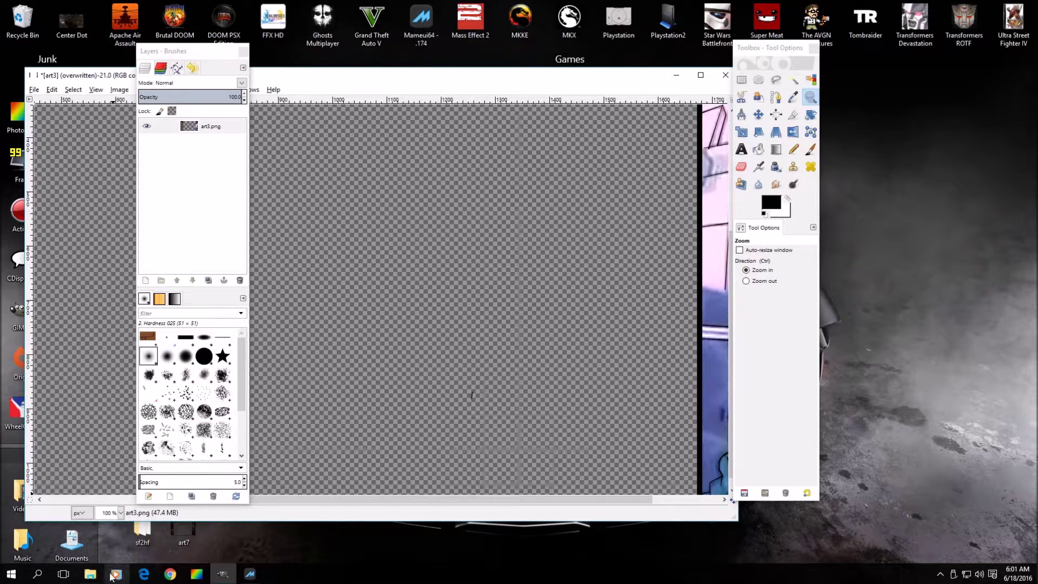
pyautogui.moveTo(370, 81); pyautogui.dragTo(567, 98)
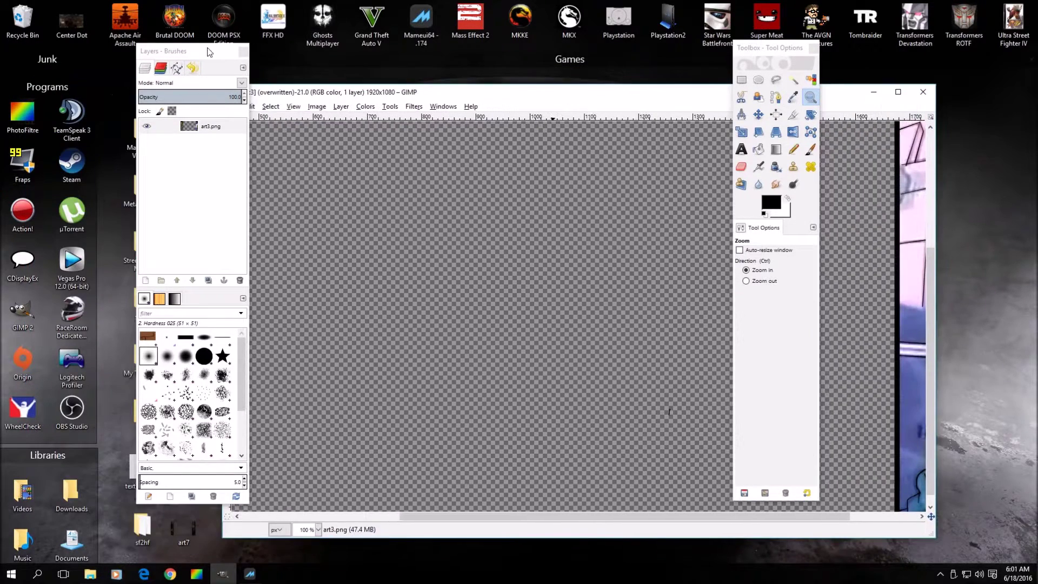
pyautogui.moveTo(209, 52); pyautogui.dragTo(295, 139)
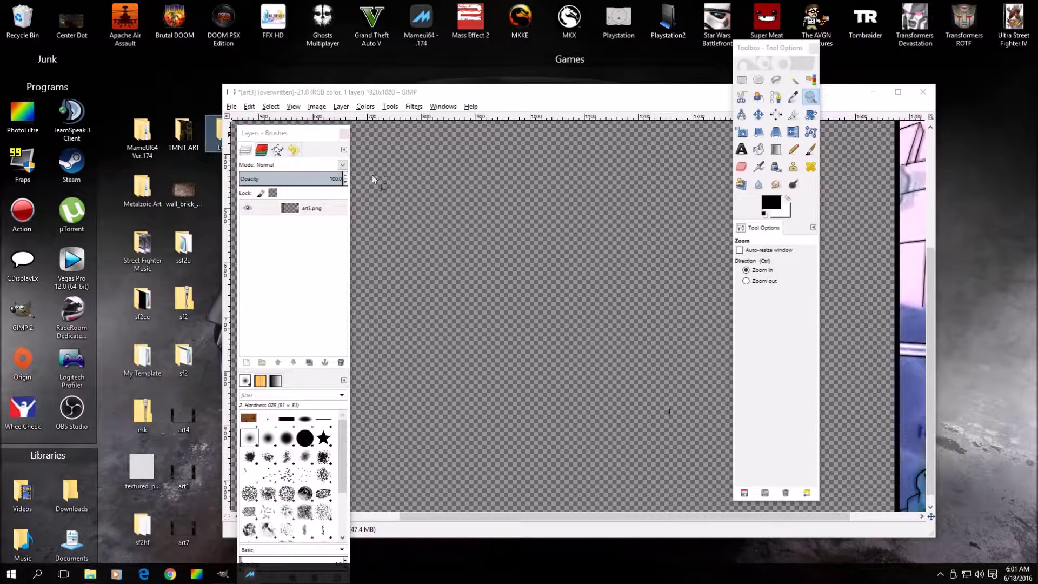
# Preview the tmnt art bezel image in Windows Photo Viewer, then close it.
pyautogui.hotkey('alt', 'Tab')
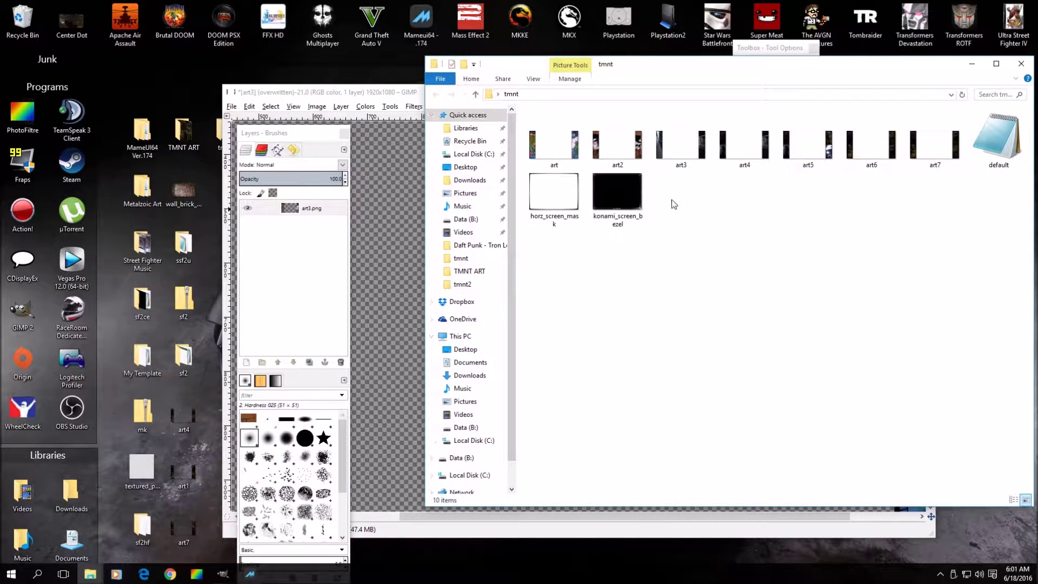
pyautogui.doubleClick(554, 144)
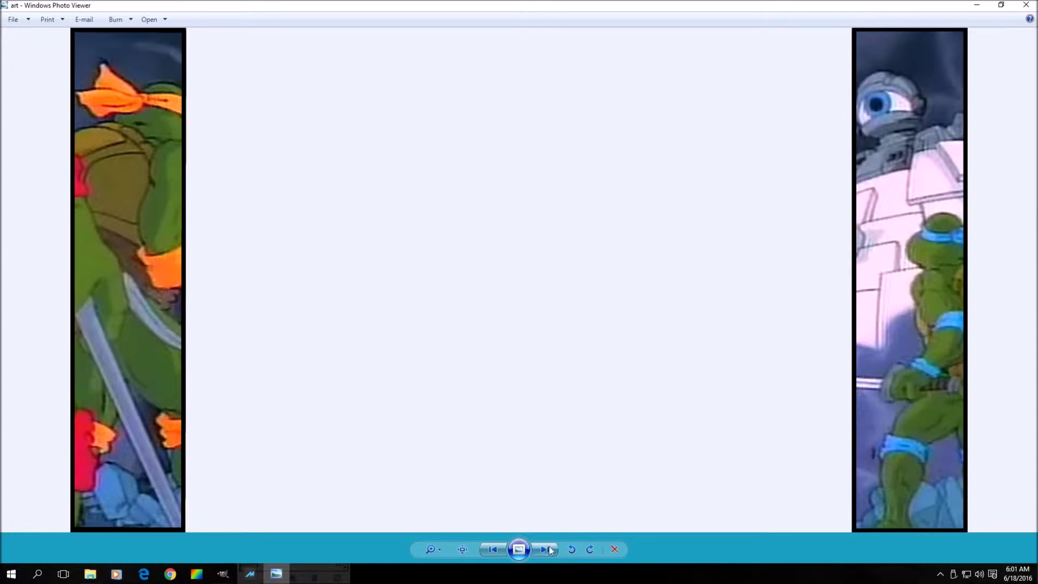
pyautogui.click(1033, 5)
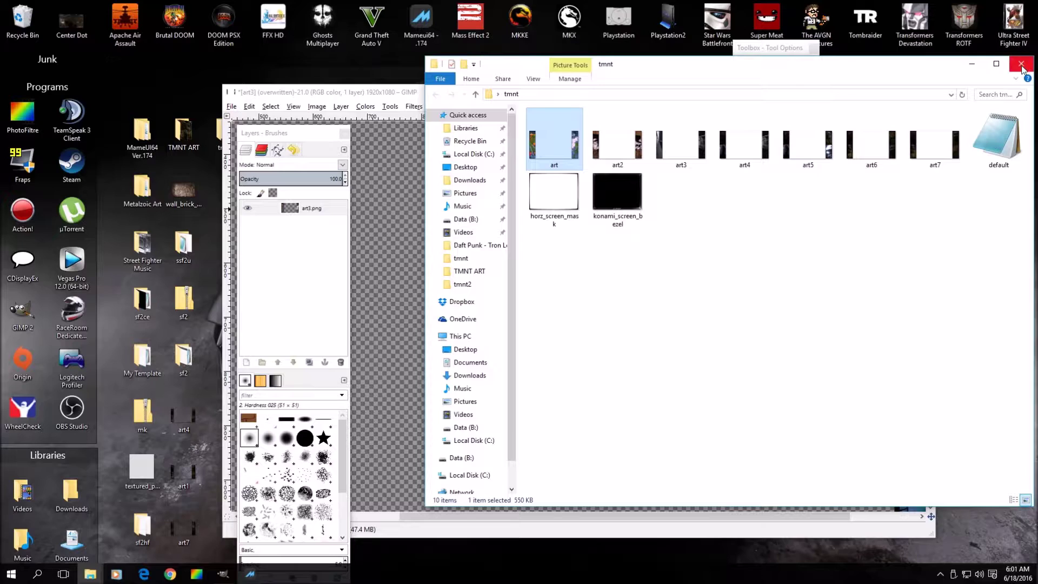
# Close the tmnt folder and review the art3 image in a maximized GIMP window.
pyautogui.click(1021, 65)
pyautogui.doubleClick(566, 100)
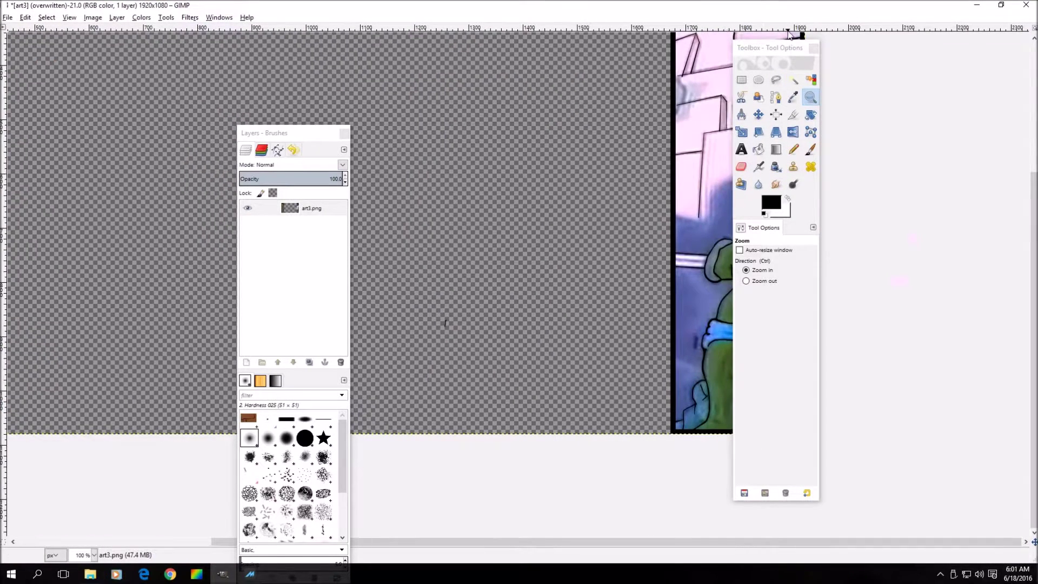
pyautogui.moveTo(781, 50); pyautogui.dragTo(561, 87)
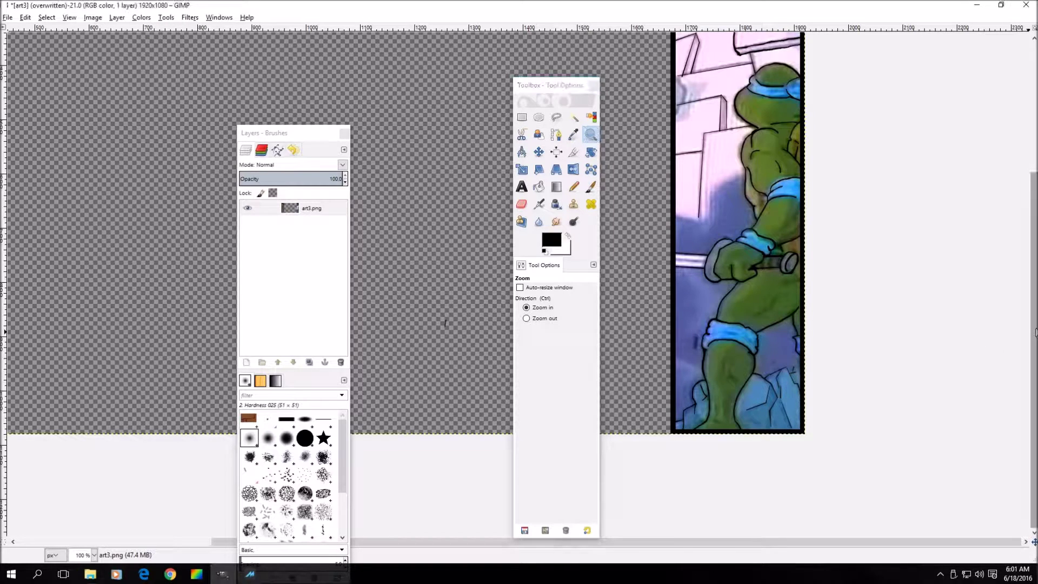
pyautogui.scroll(4, 1034, 329)
pyautogui.scroll(1, 1033, 329)
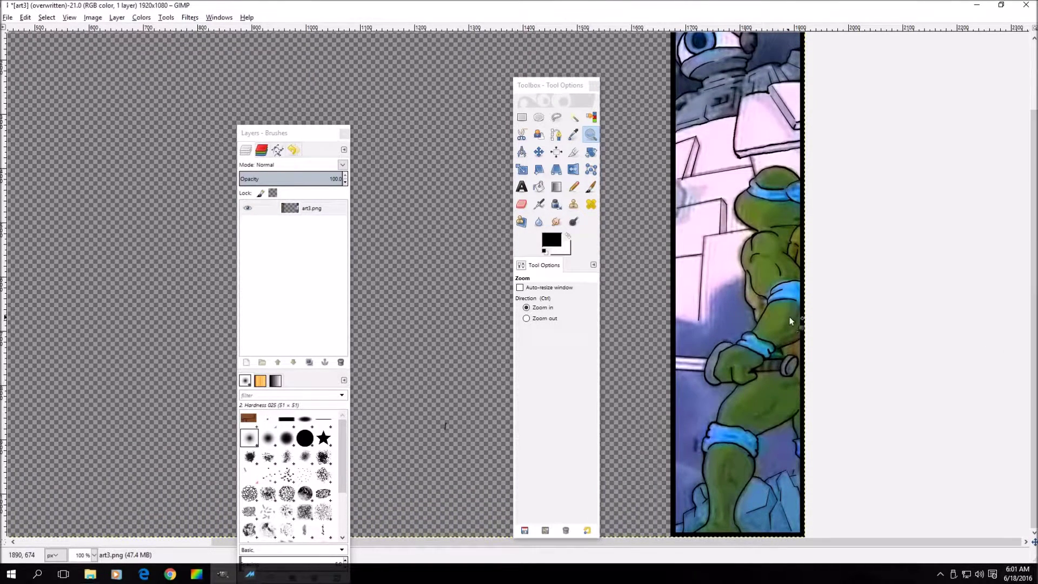
pyautogui.moveTo(781, 543); pyautogui.dragTo(587, 538)
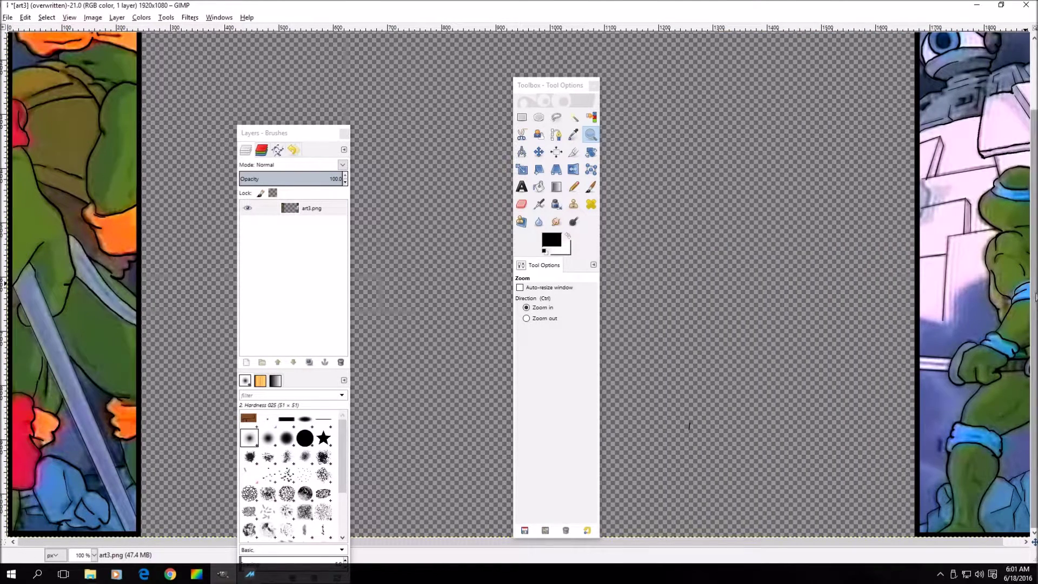
pyautogui.scroll(4, 518, 284)
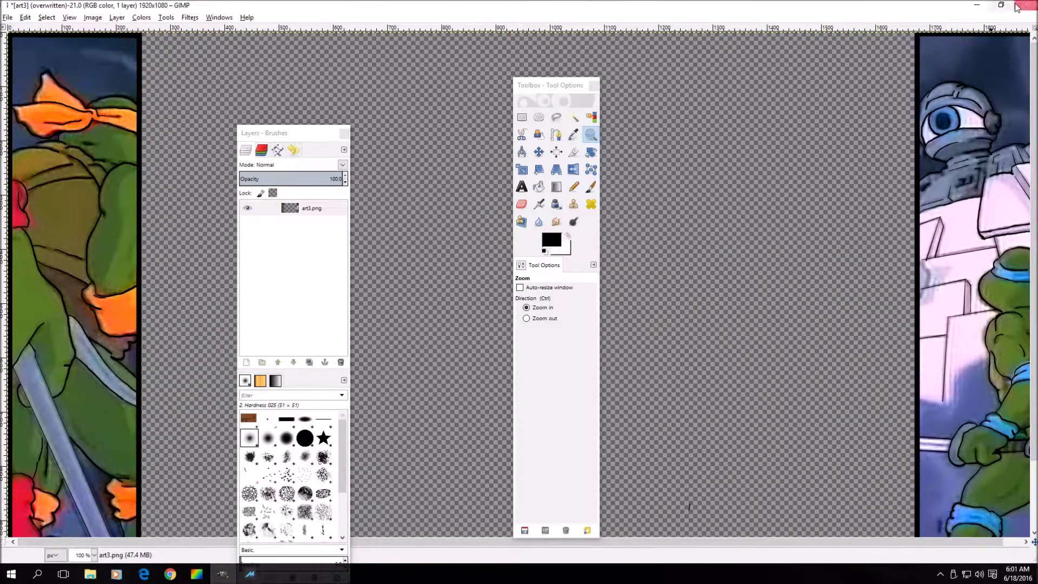
# Minimize GIMP and launch Teenage Mutant Ninja Turtles (World 4 Players) from MAMEUI64.
pyautogui.click(978, 5)
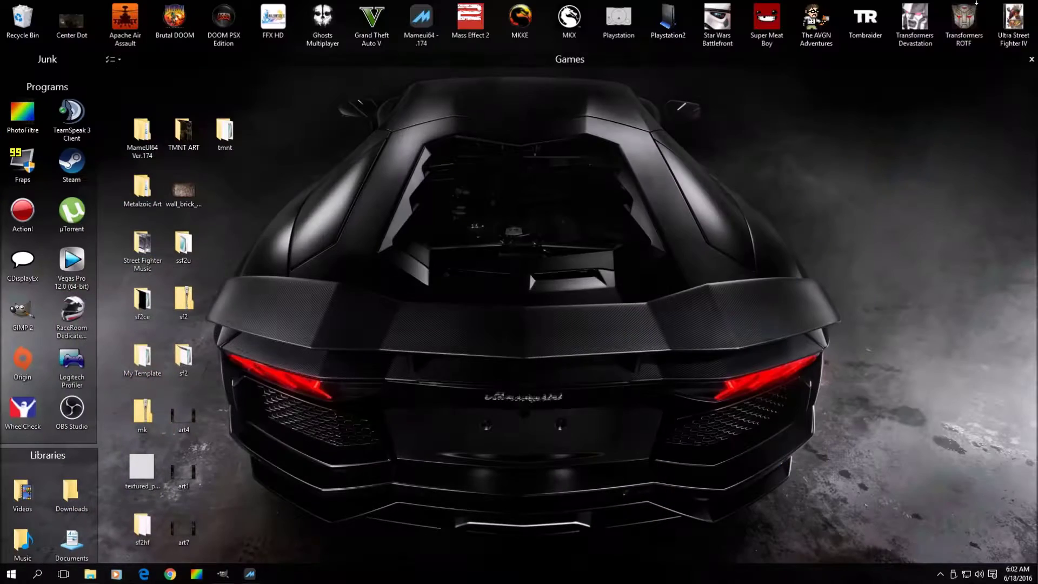
pyautogui.click(250, 574)
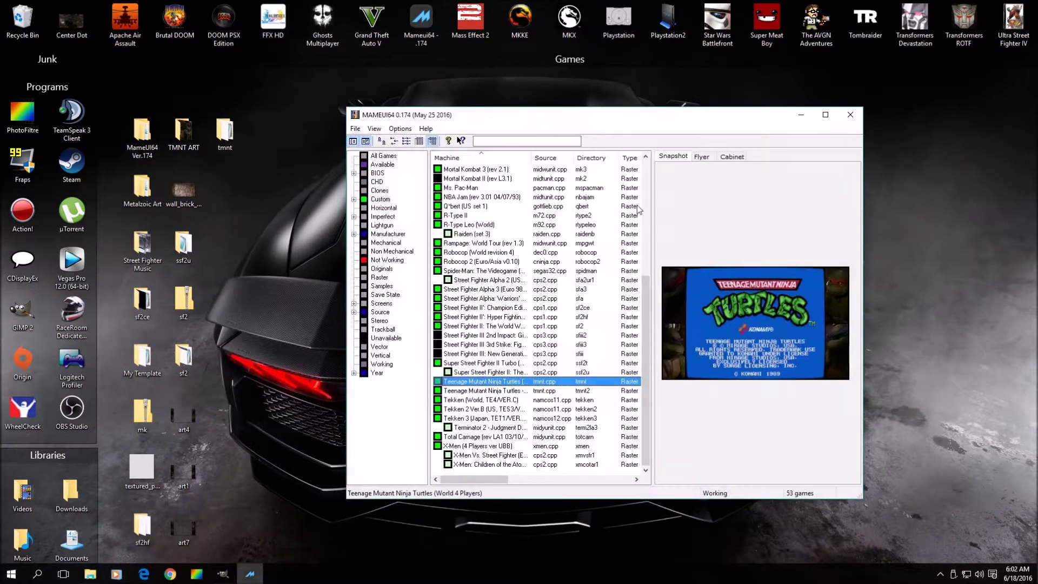
pyautogui.doubleClick(471, 382)
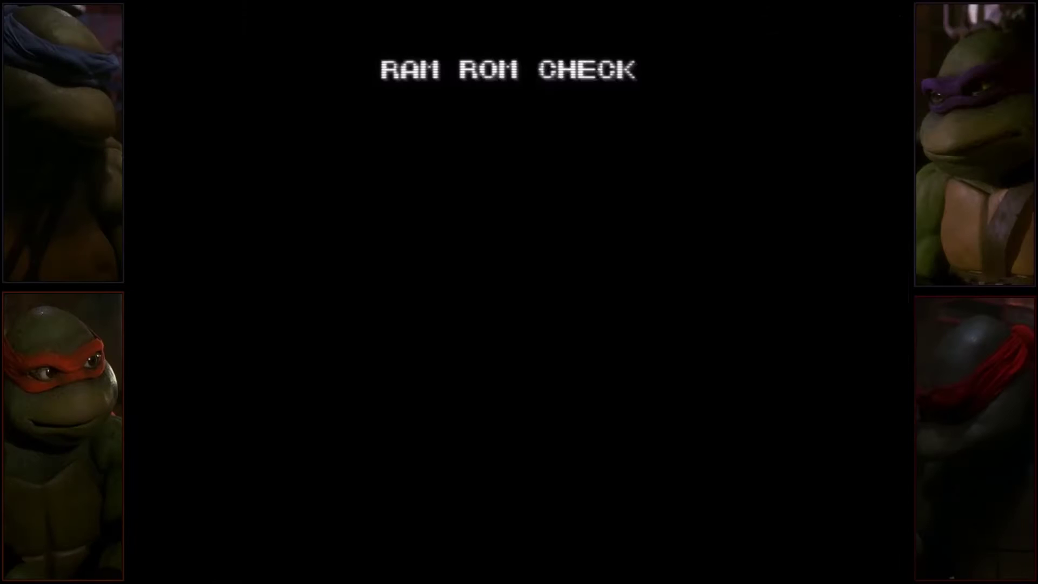
# Turn down the master volume while TMNT runs its boot check and attract mode.
pyautogui.press('`')
pyautogui.press('Left')
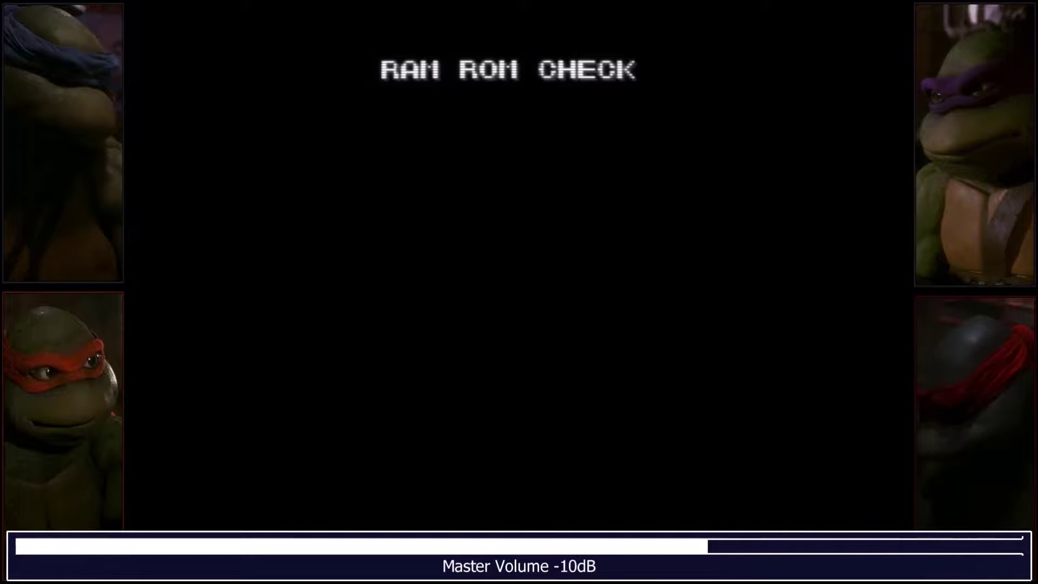
pyautogui.press('Left')
pyautogui.press('Left')
pyautogui.press('Left')
pyautogui.press('Left')
pyautogui.press('Left')
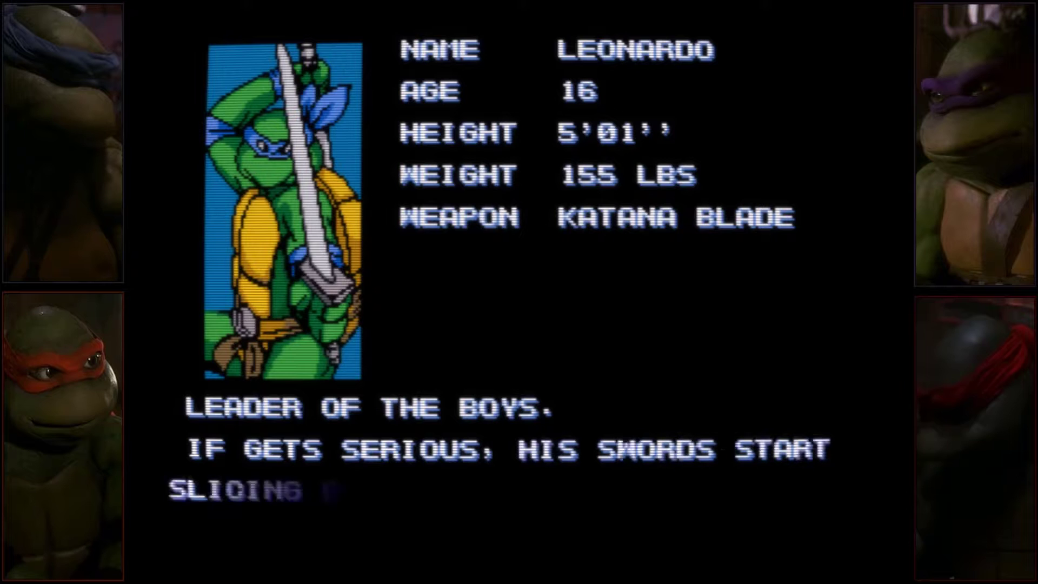
# Open Video Options from the Tab menu and compare the View 1 and View 2 layouts.
pyautogui.press('Tab')
pyautogui.press('Down')
pyautogui.press('Down')
pyautogui.press('Down')
pyautogui.press('Down')
pyautogui.press('Down')
pyautogui.press('Down')
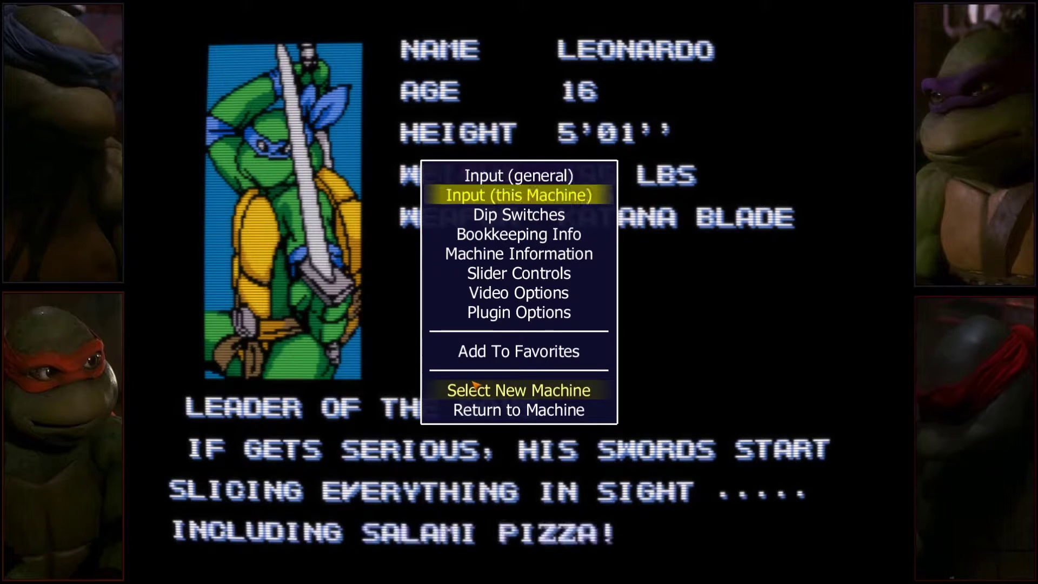
pyautogui.press('Return')
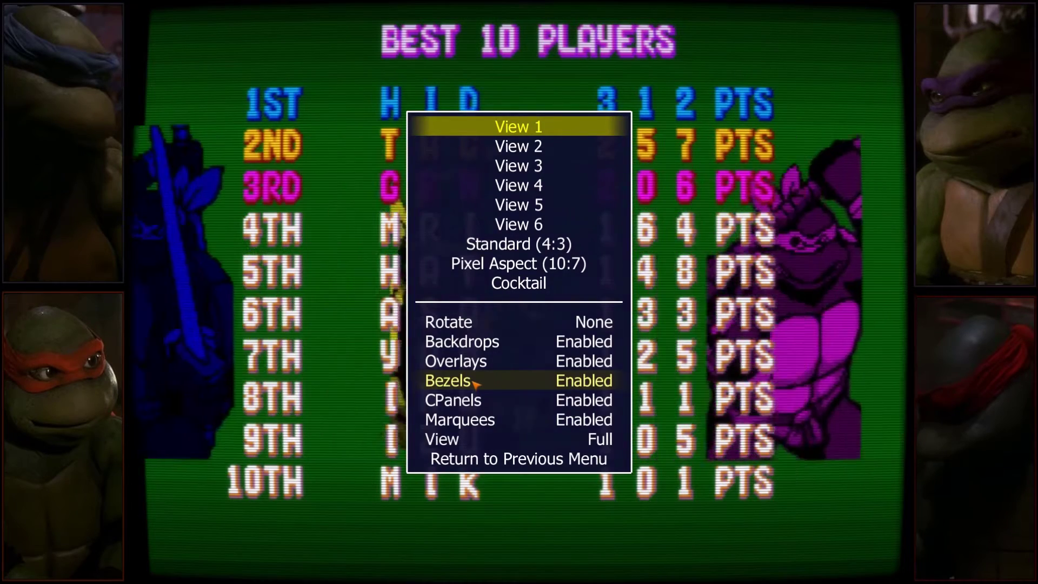
pyautogui.press('Down')
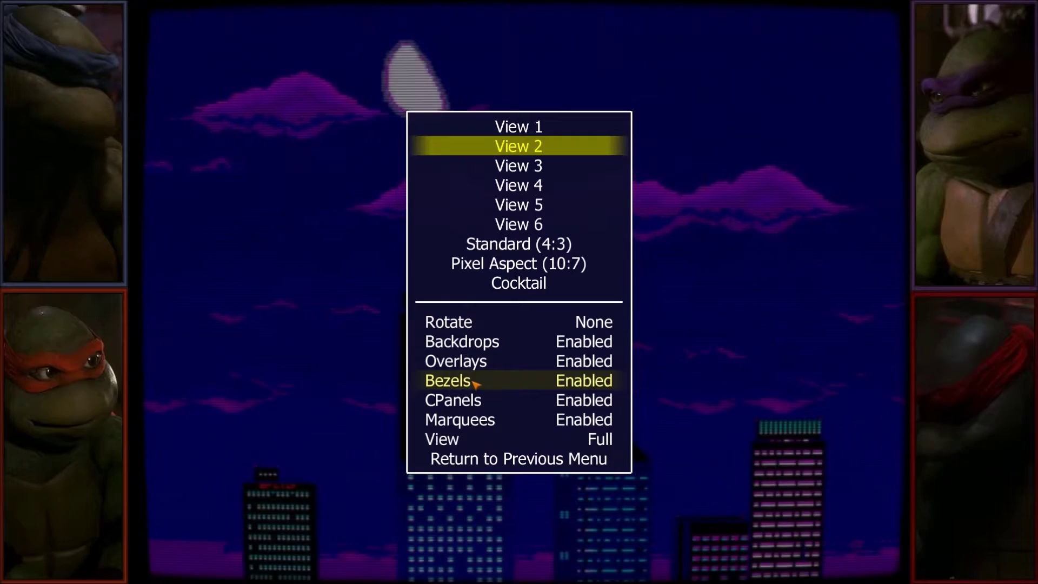
pyautogui.press('Up')
pyautogui.press('Down')
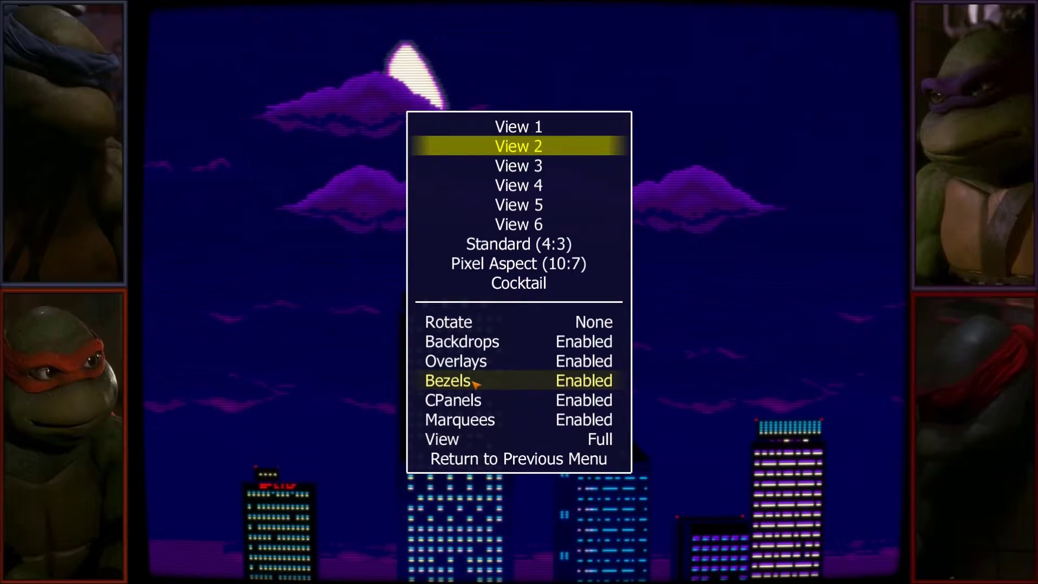
pyautogui.press('Up')
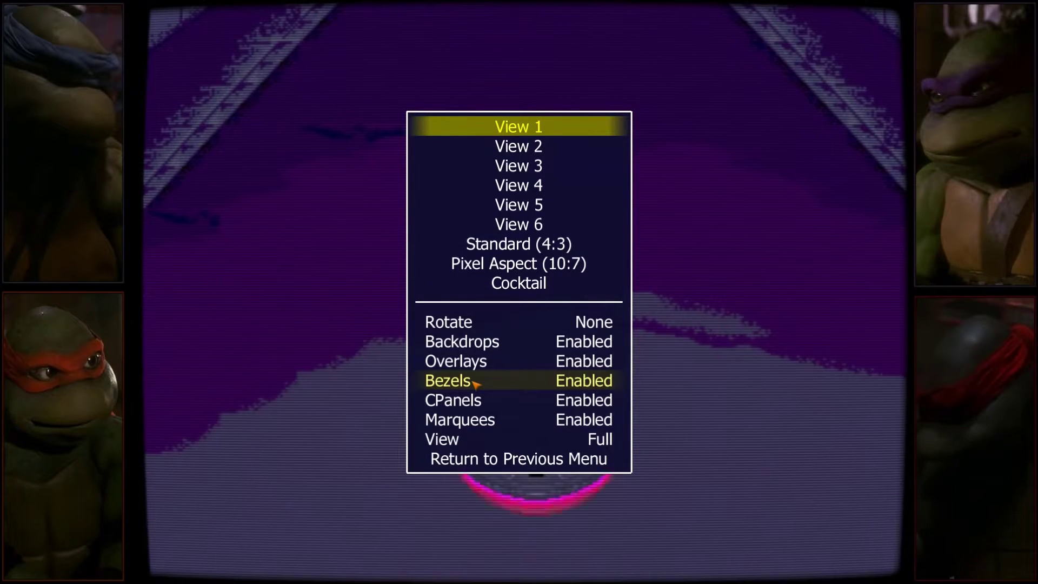
pyautogui.press('Down')
pyautogui.press('Up')
pyautogui.press('Up')
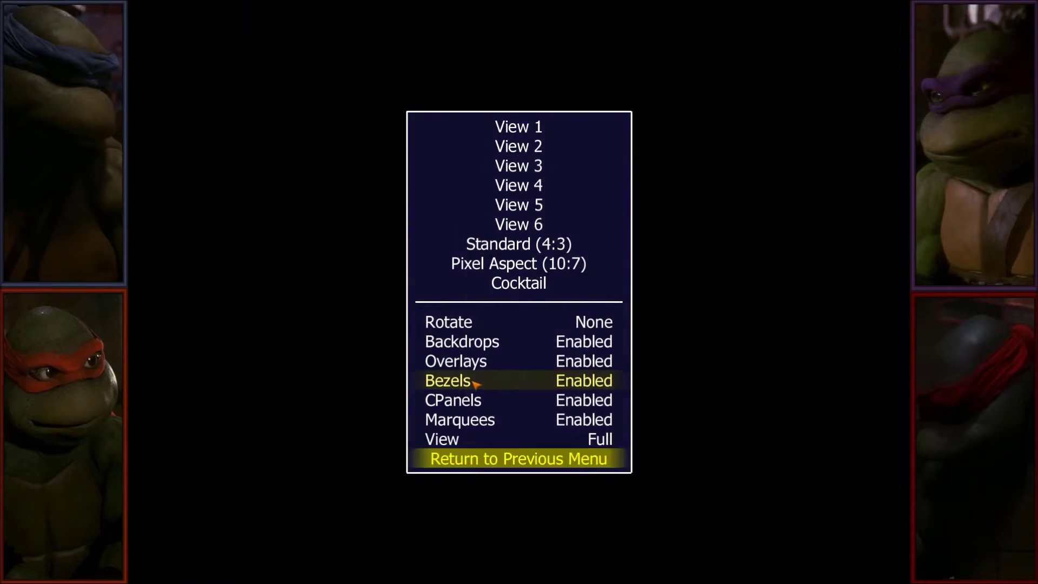
# Toggle repeatedly between View 1 and View 2, settling on View 2's turtle portraits.
pyautogui.press('Return')
pyautogui.press('Return')
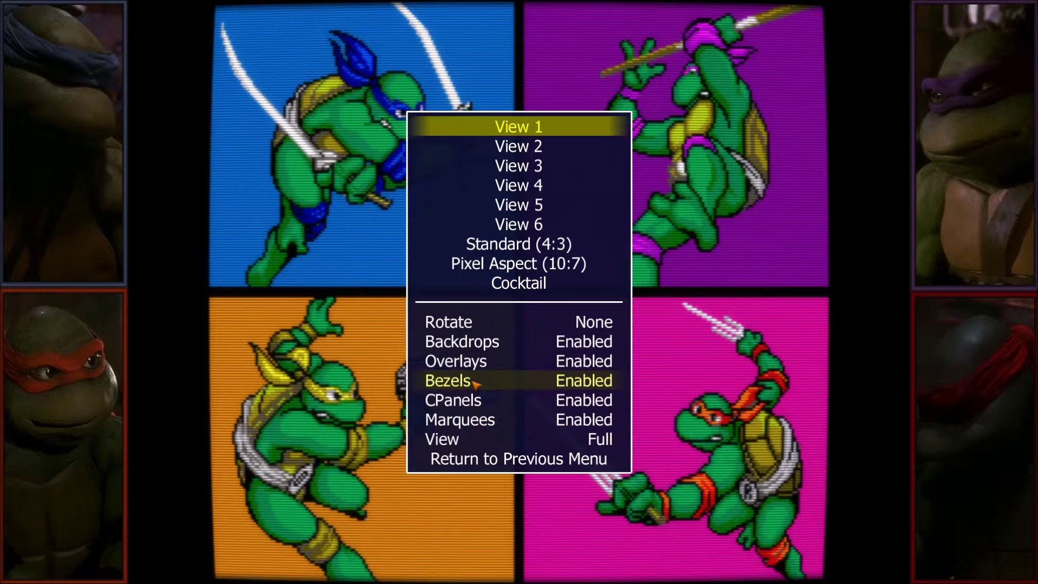
pyautogui.press('Down')
pyautogui.press('Up')
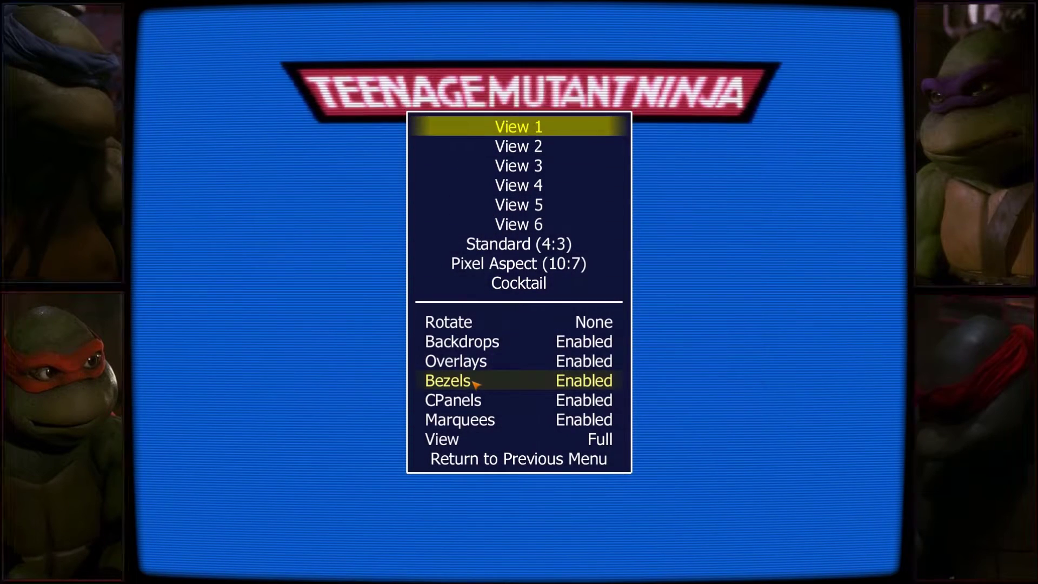
pyautogui.press('Down')
pyautogui.press('Up')
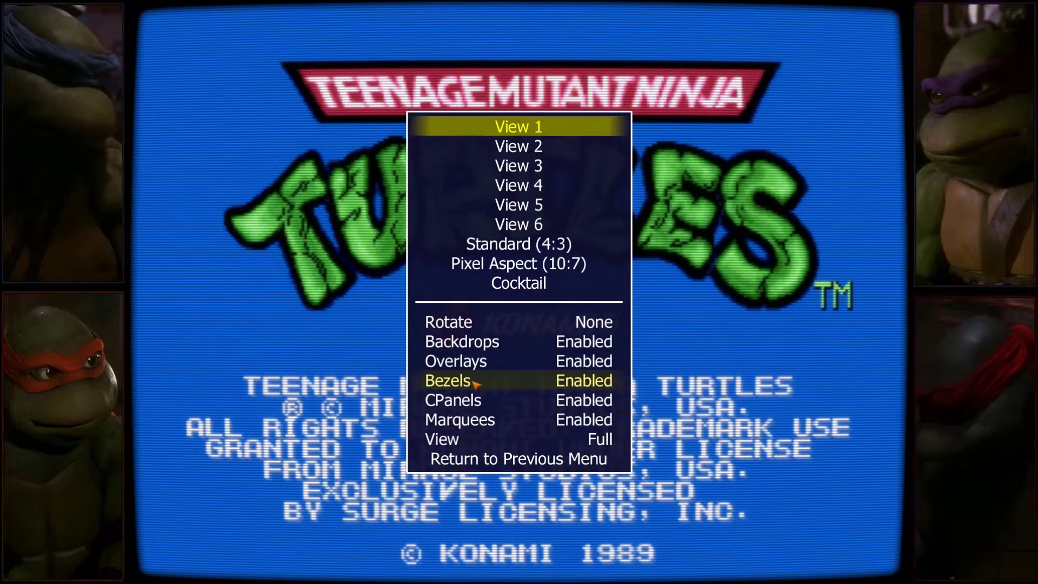
pyautogui.press('Down')
pyautogui.press('Up')
pyautogui.press('Down')
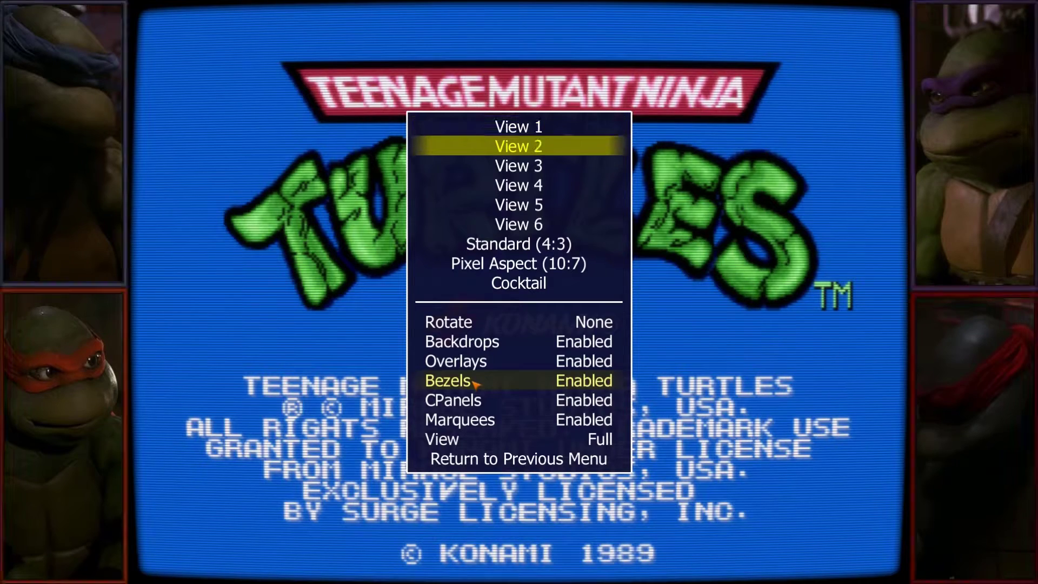
pyautogui.press('Up')
pyautogui.press('Down')
pyautogui.press('Up')
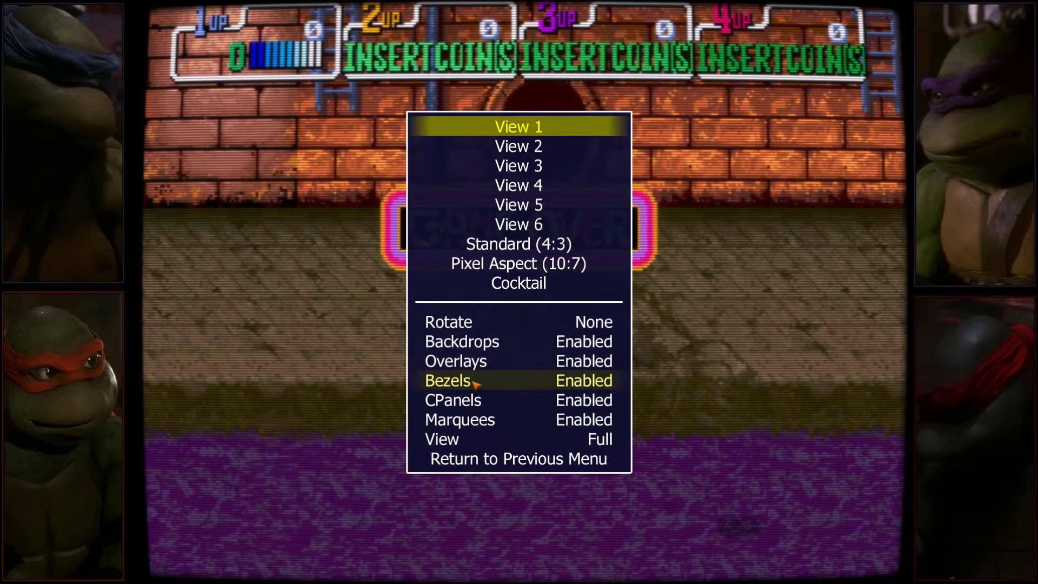
pyautogui.press('Down')
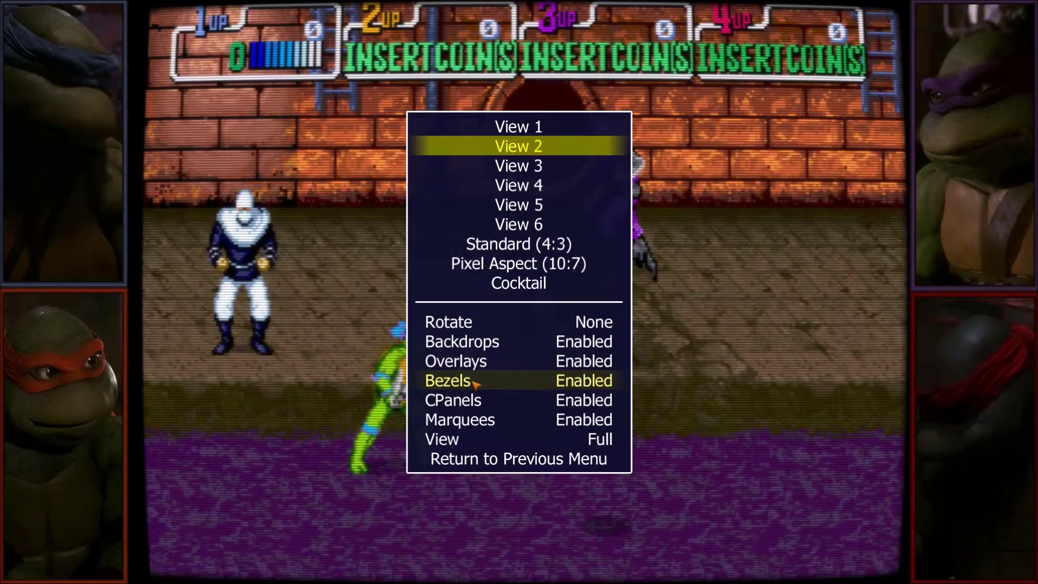
# Advance to View 3 and compare it with the View 4 Konami monitor bezel.
pyautogui.press('Down')
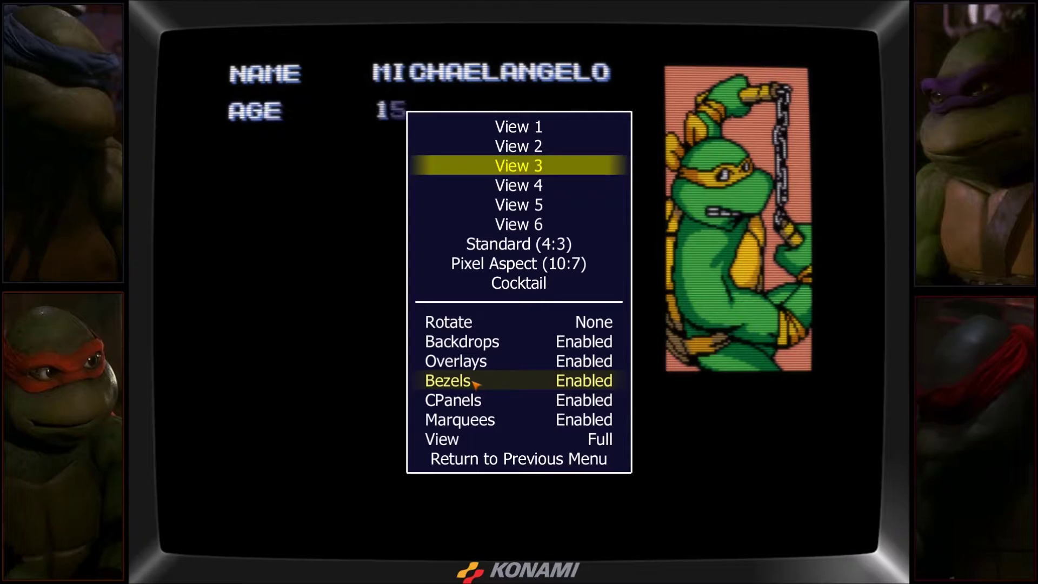
pyautogui.press('Down')
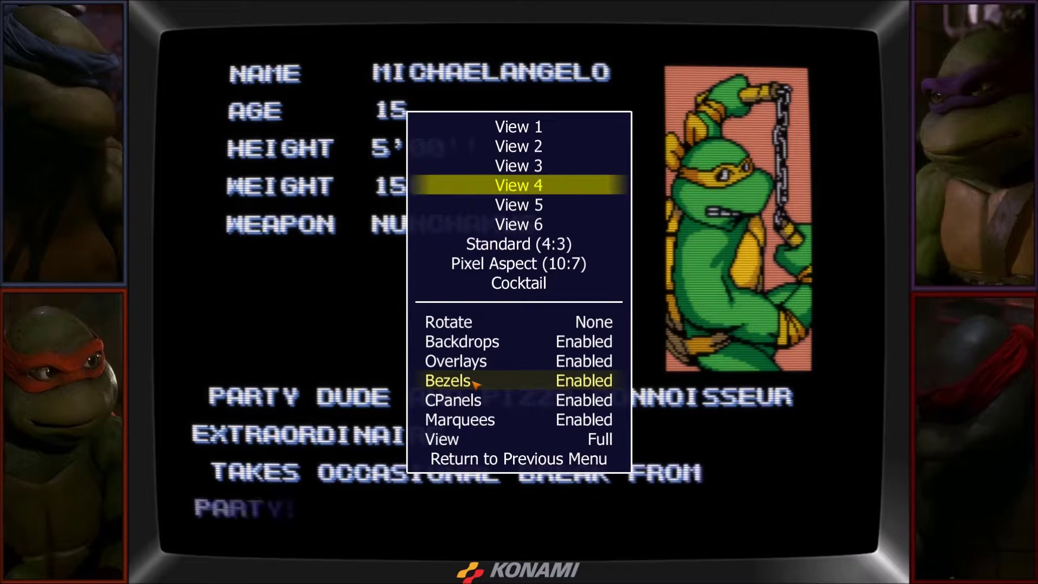
pyautogui.press('Up')
pyautogui.press('Down')
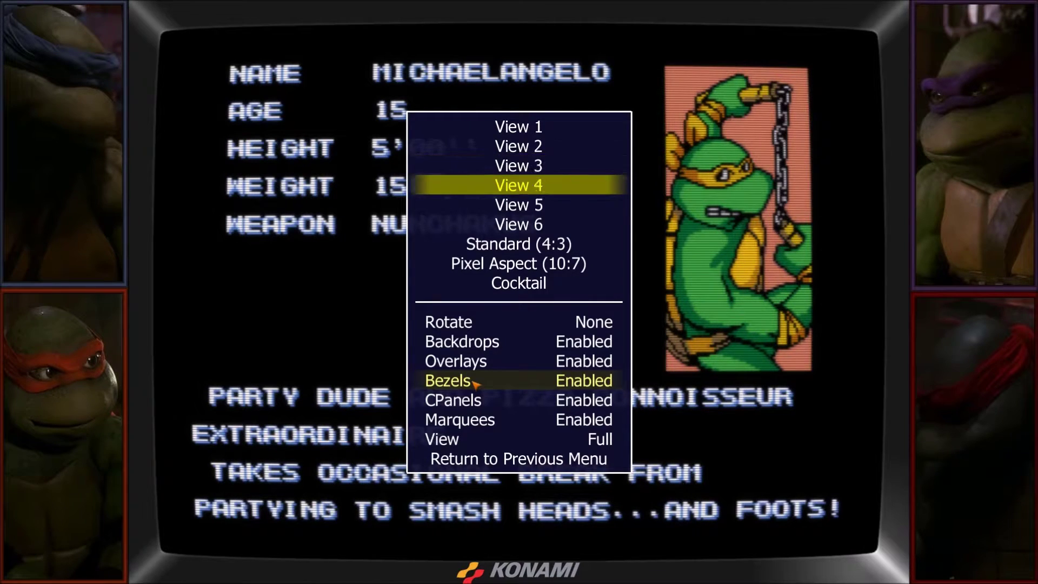
pyautogui.press('Up')
pyautogui.press('Down')
pyautogui.press('Up')
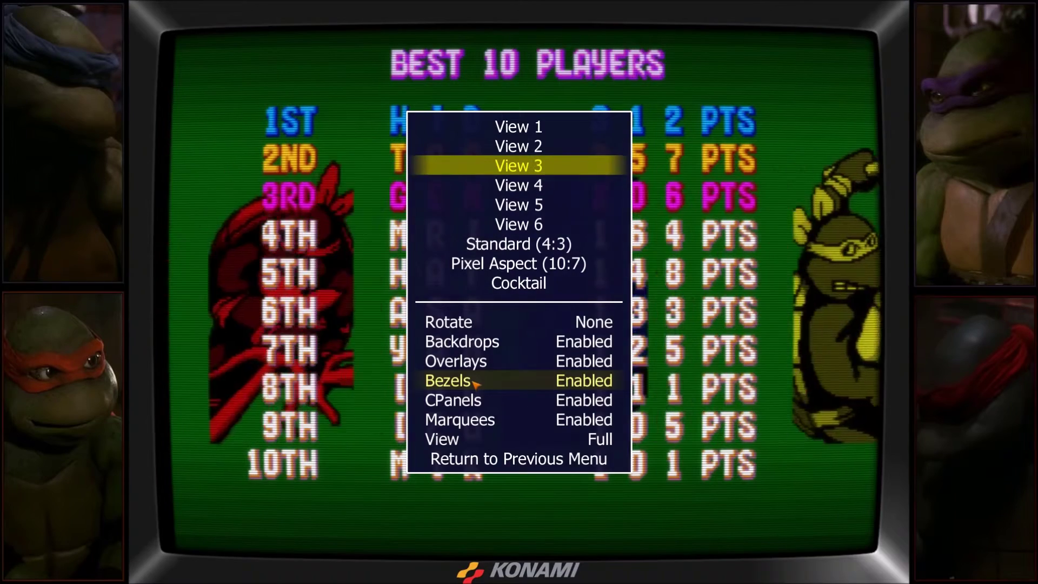
pyautogui.press('Down')
pyautogui.press('Up')
pyautogui.press('Down')
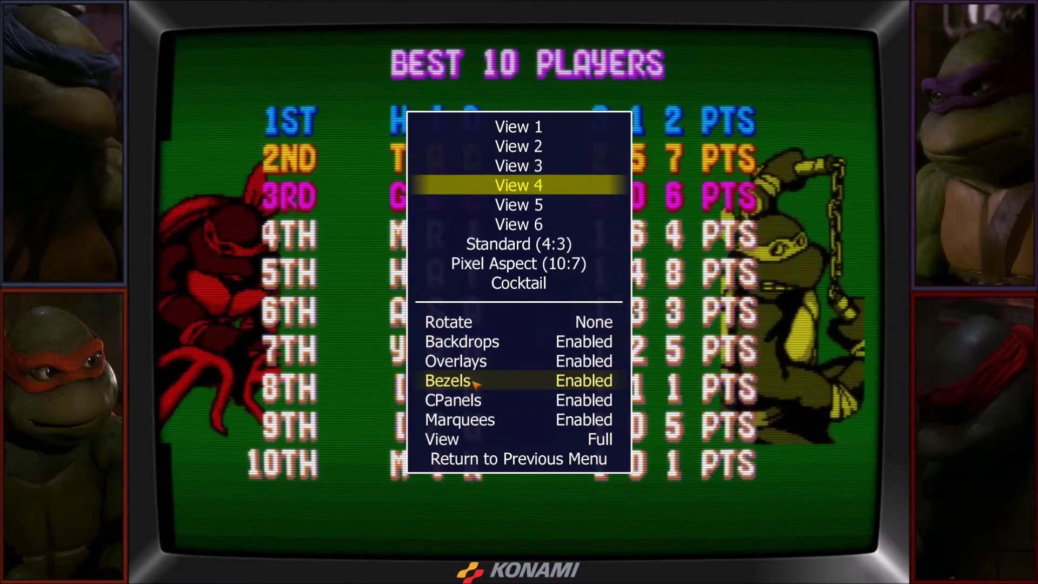
# Revisit Views 2 and 3, then compare Views 3 and 4, ending on View 4.
pyautogui.press('Up')
pyautogui.press('Up')
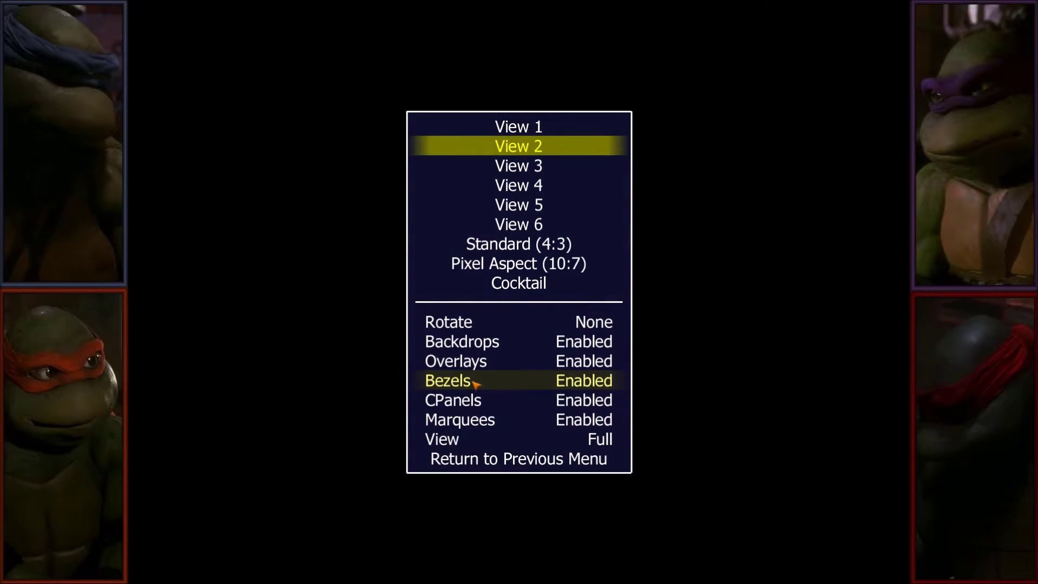
pyautogui.press('Up')
pyautogui.press('Down')
pyautogui.press('Down')
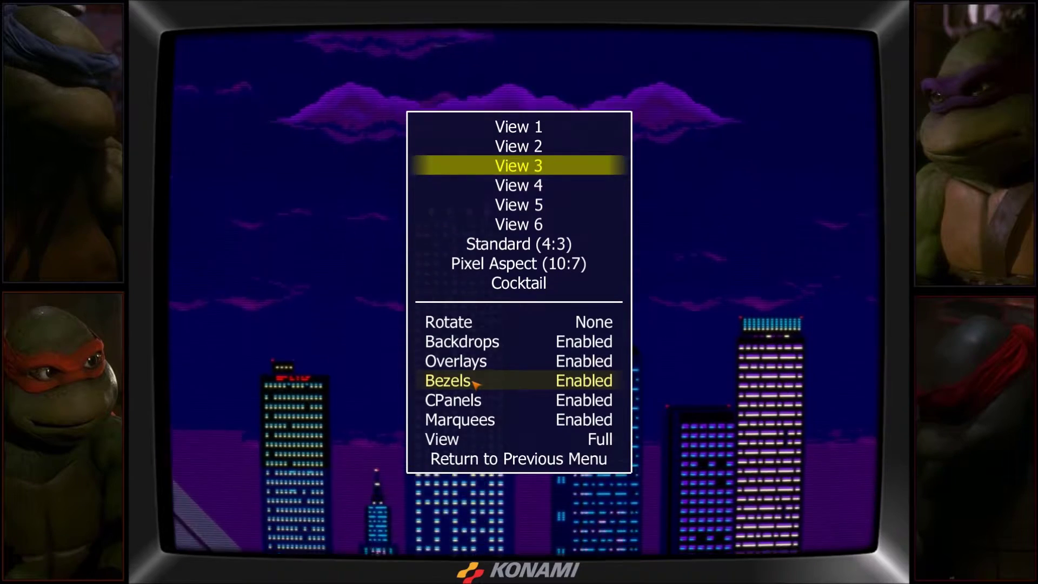
pyautogui.press('Up')
pyautogui.press('Down')
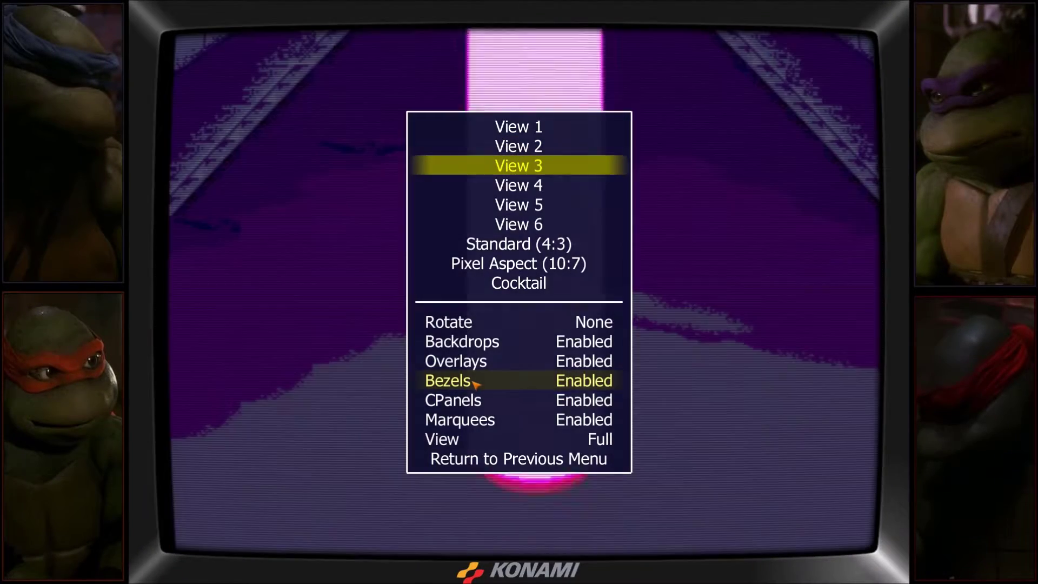
pyautogui.press('Down')
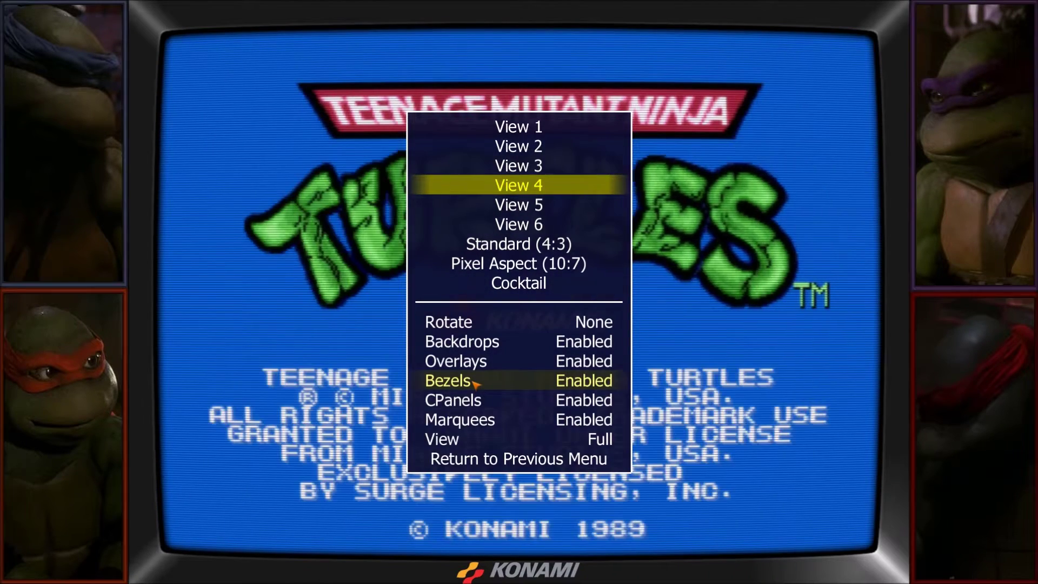
pyautogui.press('Up')
pyautogui.press('Down')
pyautogui.press('Up')
pyautogui.press('Down')
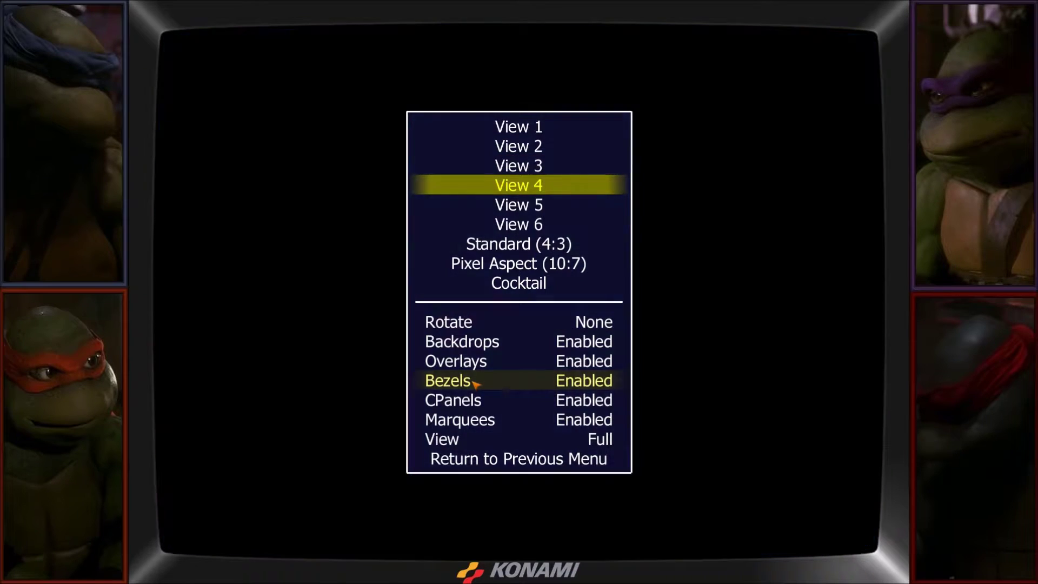
# Switch to the View 5 Mouser bezel, then to the View 6 cartoon turtle artwork.
pyautogui.press('Down')
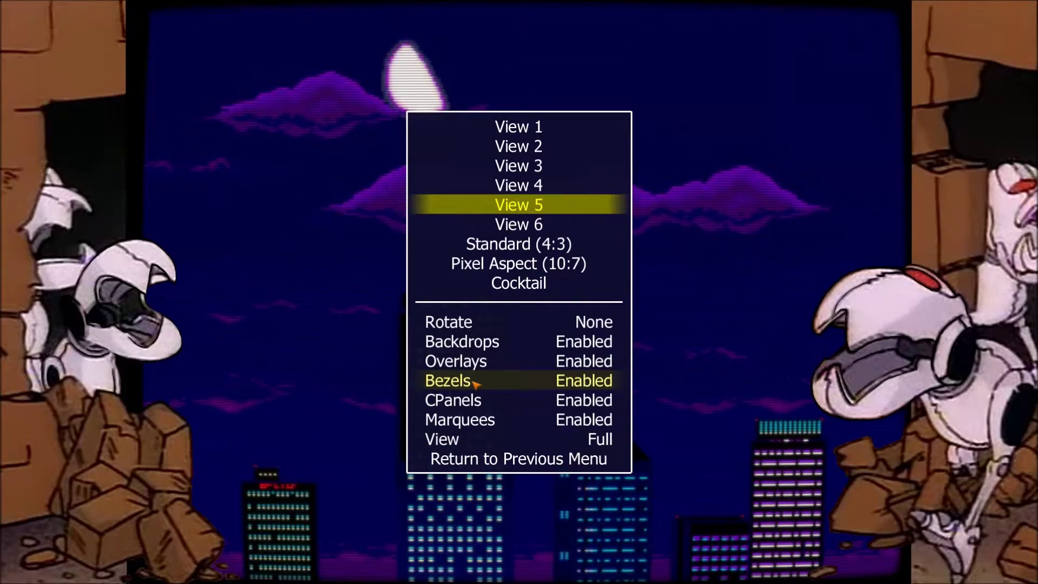
pyautogui.press('Down')
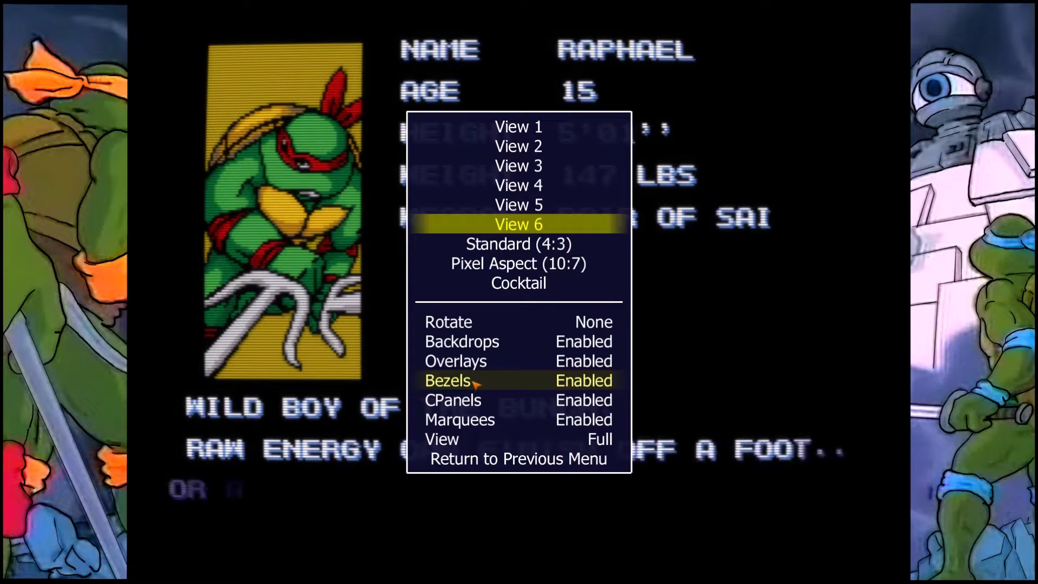
# Step back and forth through Views 1–5 to preview each bezel layout again.
pyautogui.press('Up')
pyautogui.press('Up')
pyautogui.press('Up')
pyautogui.press('Up')
pyautogui.press('Up')
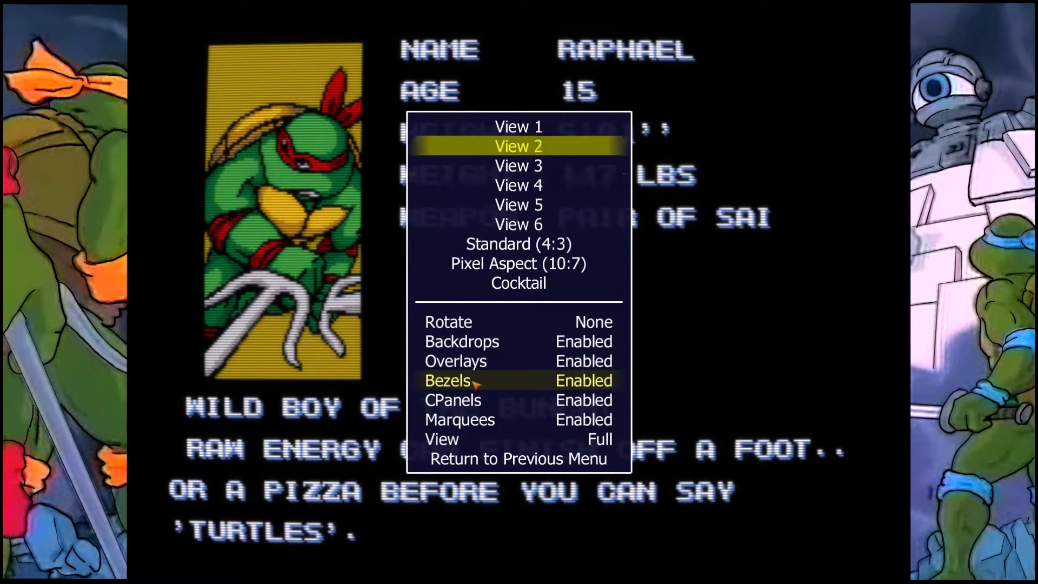
pyautogui.press('Down')
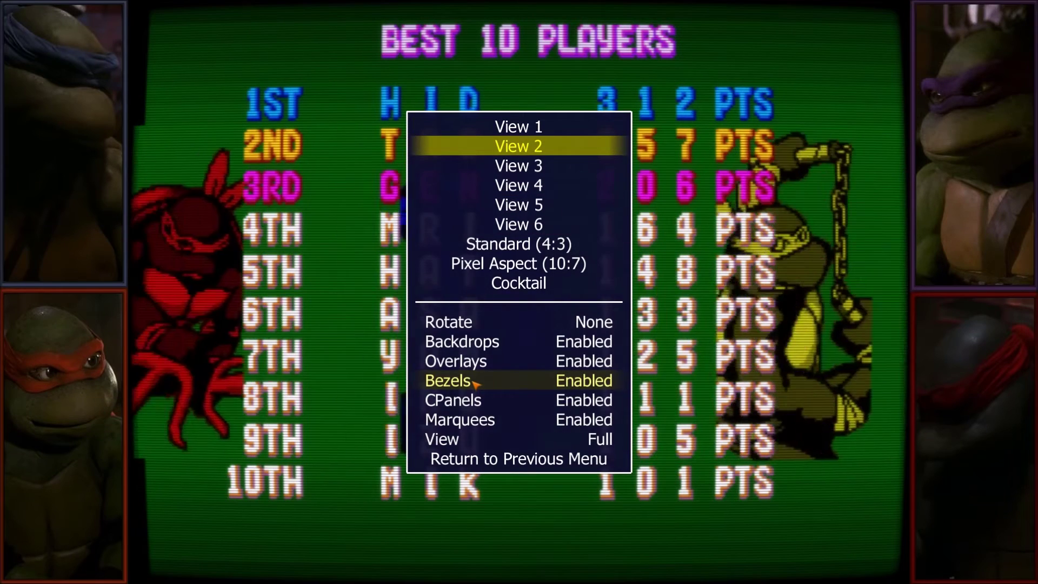
pyautogui.press('Down')
pyautogui.press('Down')
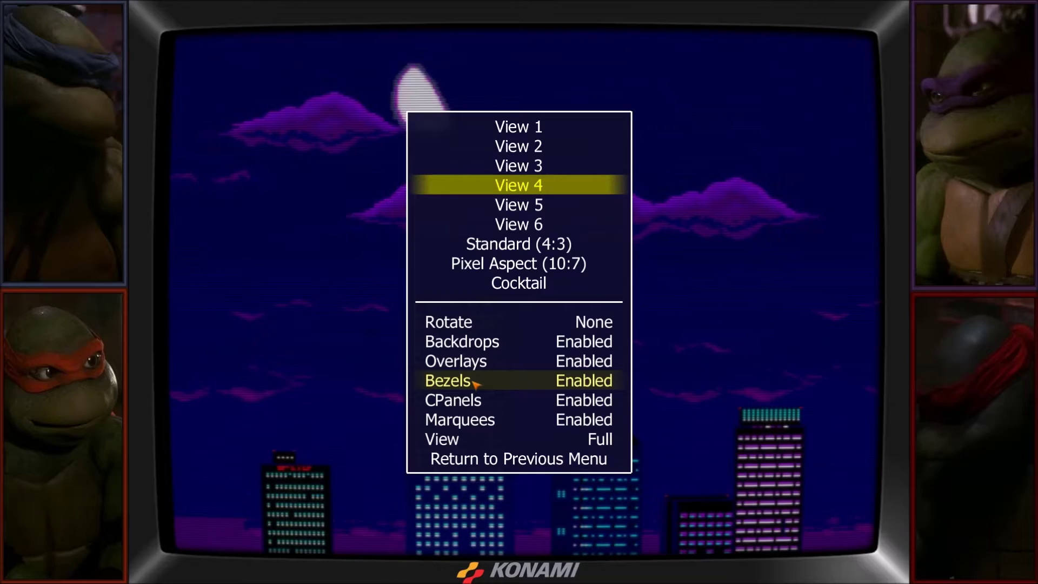
pyautogui.press('Up')
pyautogui.press('Up')
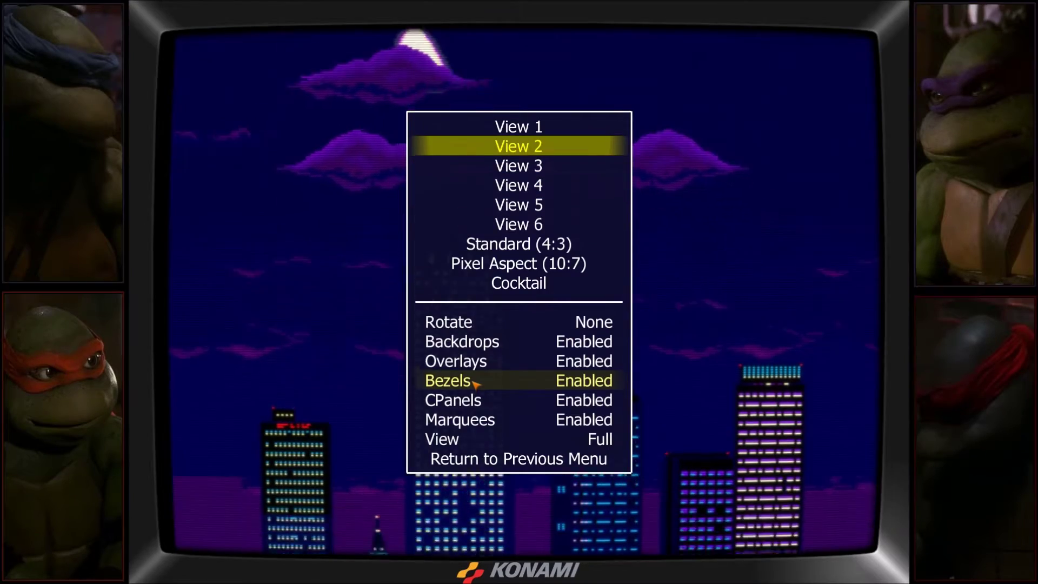
pyautogui.press('Up')
pyautogui.press('Down')
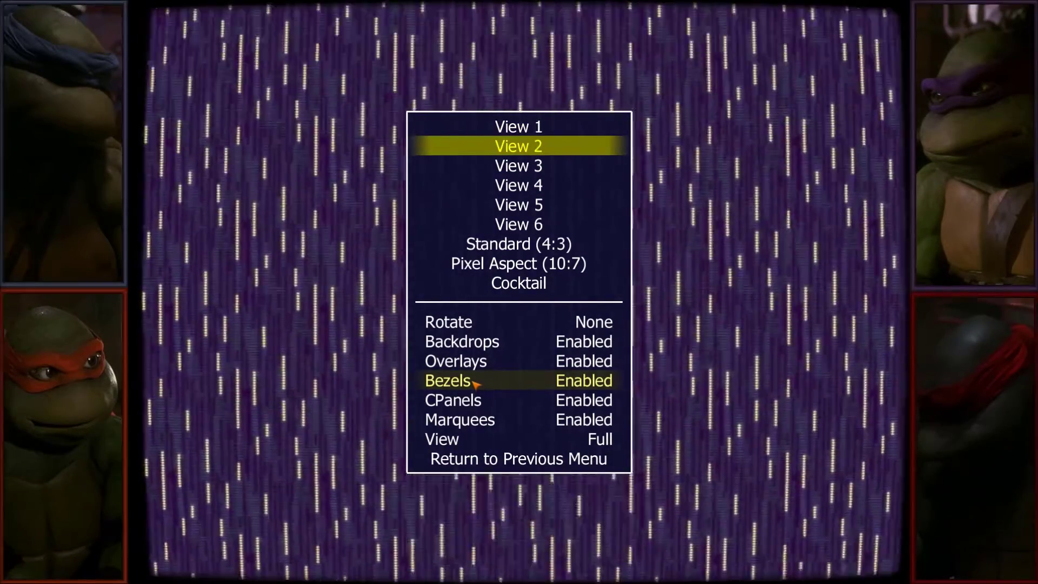
pyautogui.press('Down')
pyautogui.press('Down')
pyautogui.press('Down')
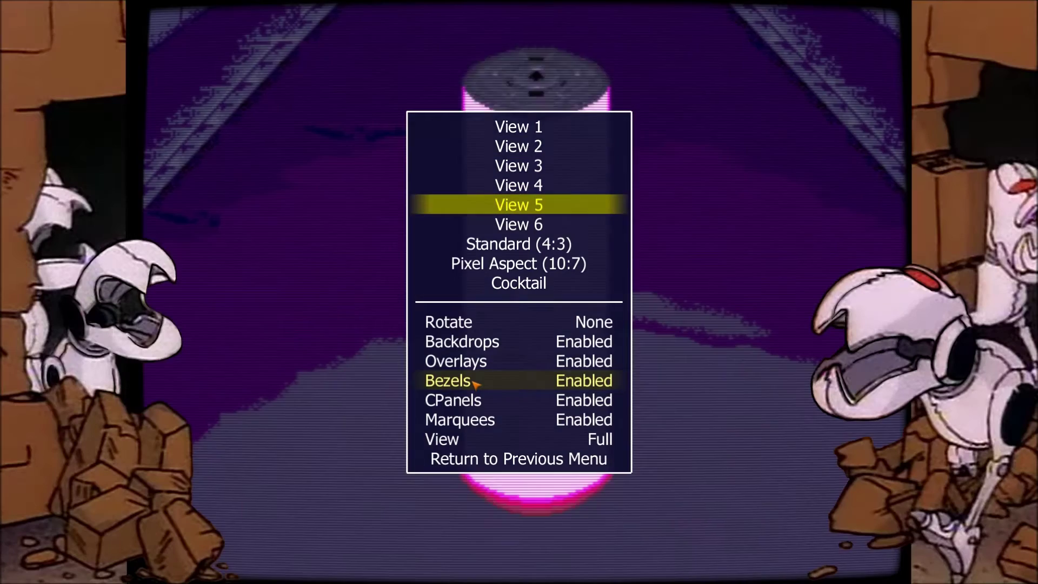
# Preview View 6, step back a view, and close the menus to return to the game.
pyautogui.press('Down')
pyautogui.press('Up')
pyautogui.press('Up')
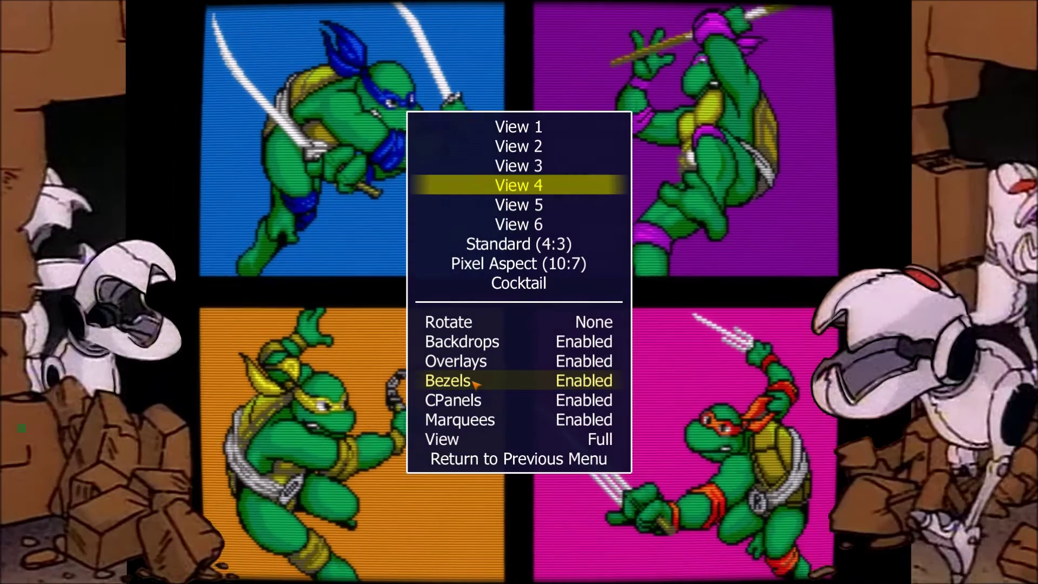
pyautogui.press('Escape')
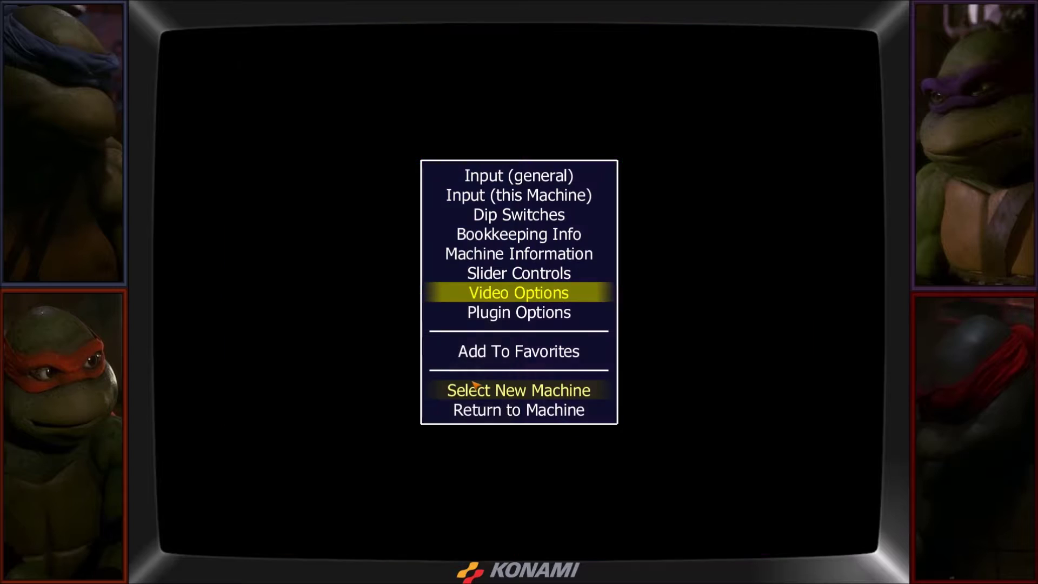
pyautogui.press('Escape')
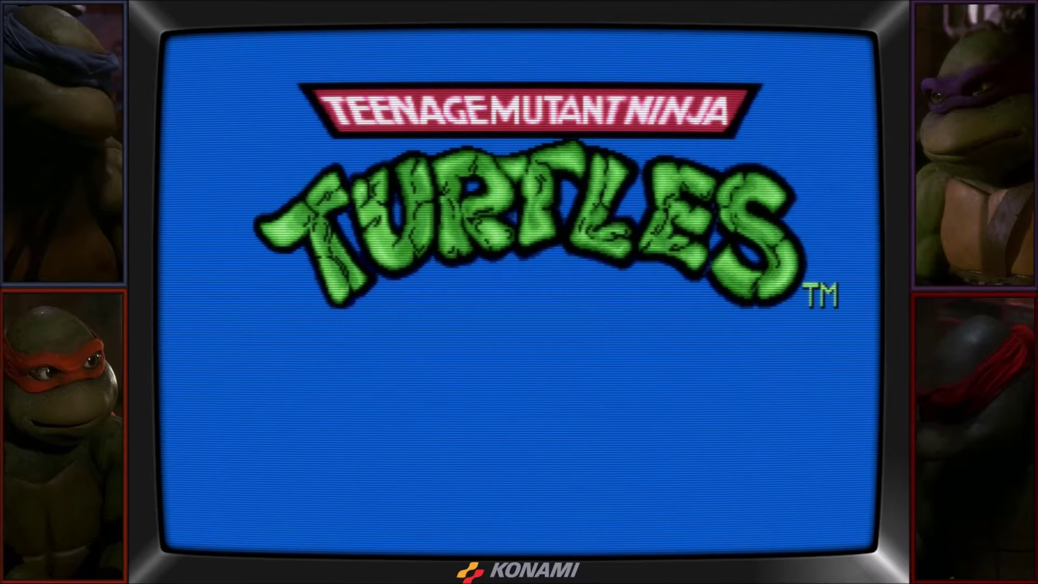
# Quit TMNT with Esc and minimize the MAMEUI64 launcher.
pyautogui.press('Escape')
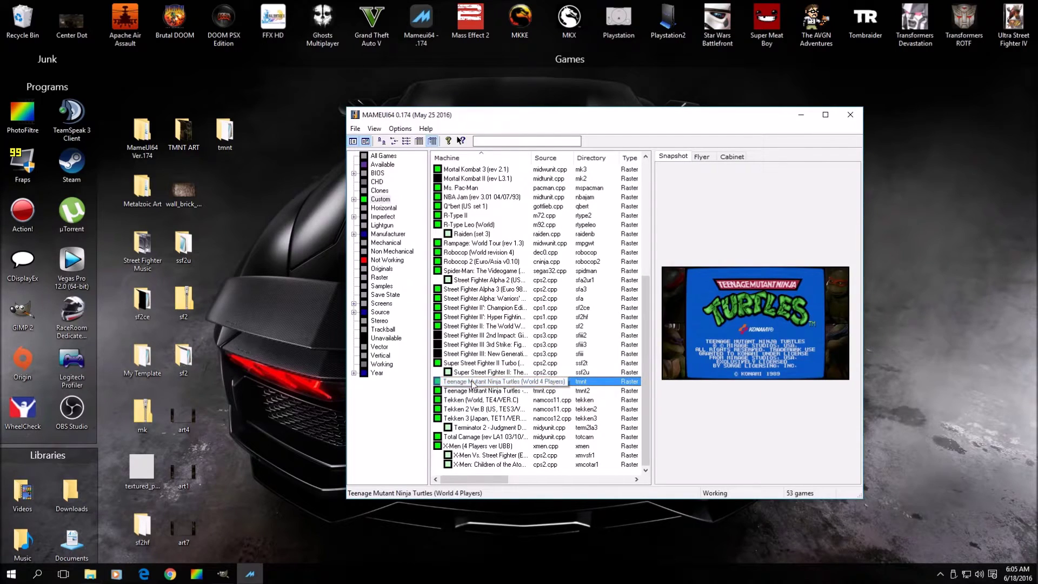
pyautogui.click(801, 114)
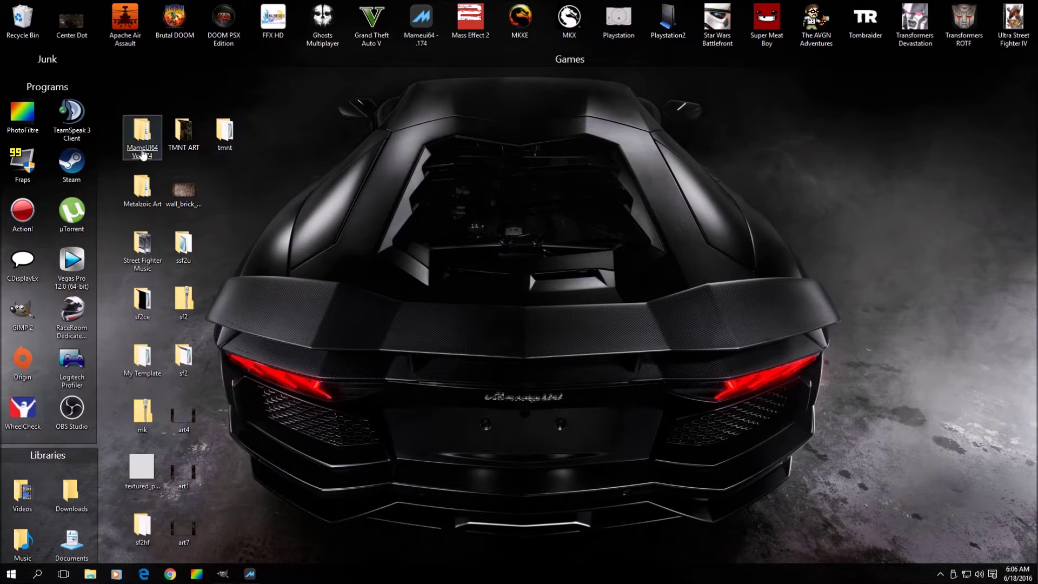
# Open MameUI64 Ver.174 > Mameui64 and point out the Artwork and Ini folders.
pyautogui.press('Return')
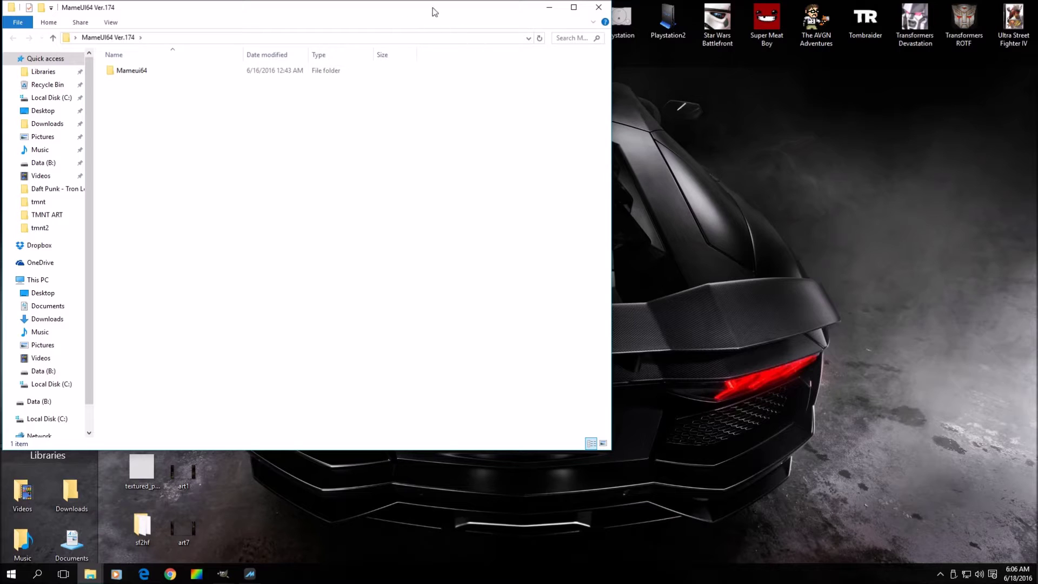
pyautogui.moveTo(434, 11); pyautogui.dragTo(756, 96)
pyautogui.doubleClick(454, 155)
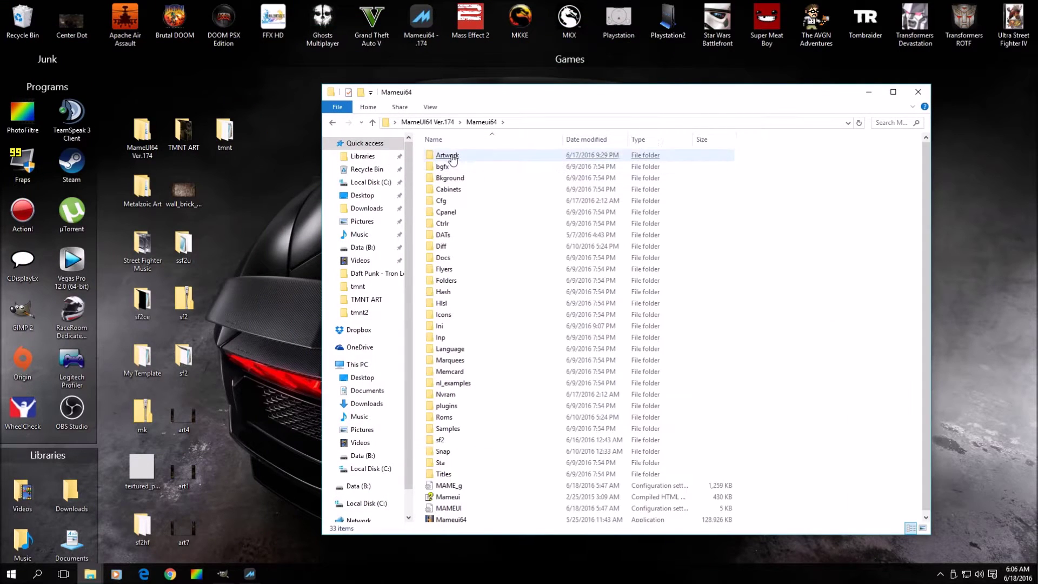
pyautogui.click(449, 156)
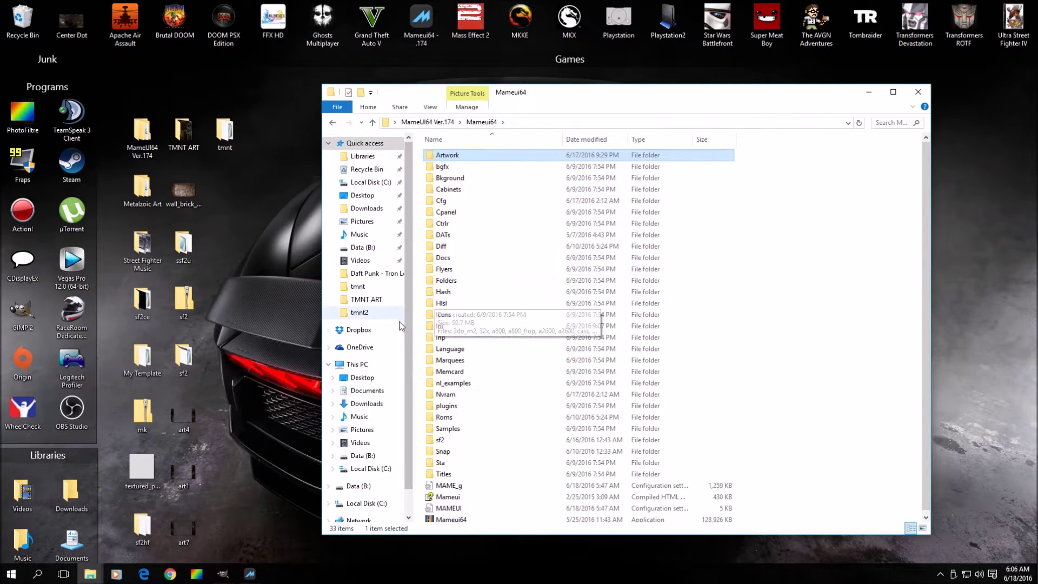
pyautogui.click(440, 327)
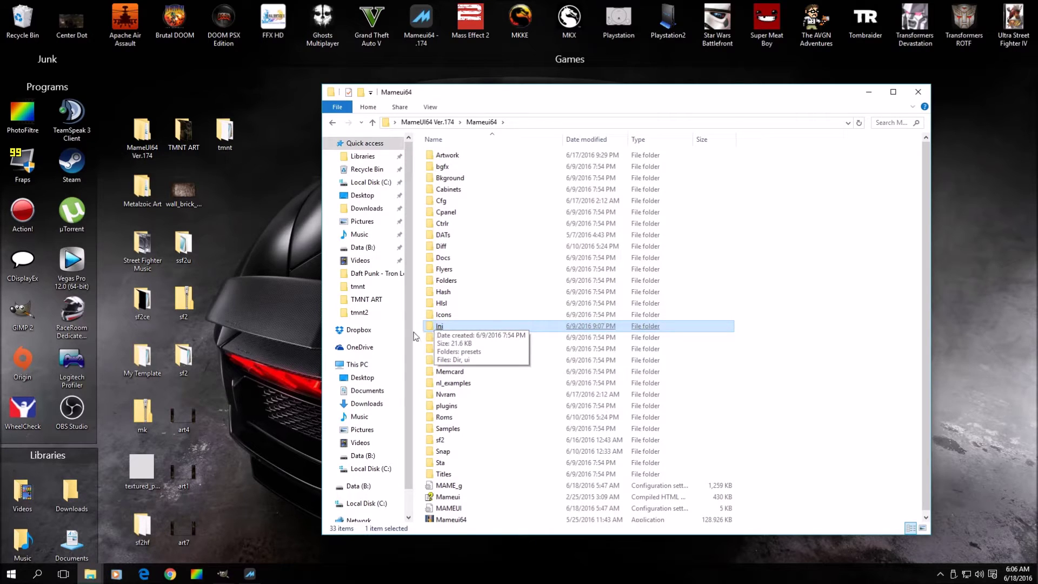
# Open Ini > presets and select the mame configuration file.
pyautogui.doubleClick(438, 327)
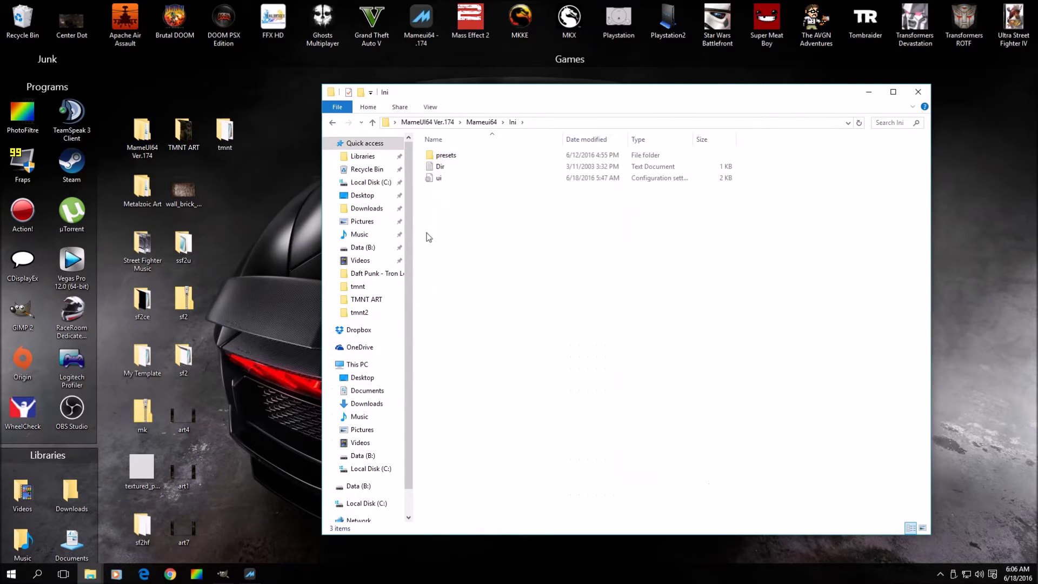
pyautogui.doubleClick(441, 156)
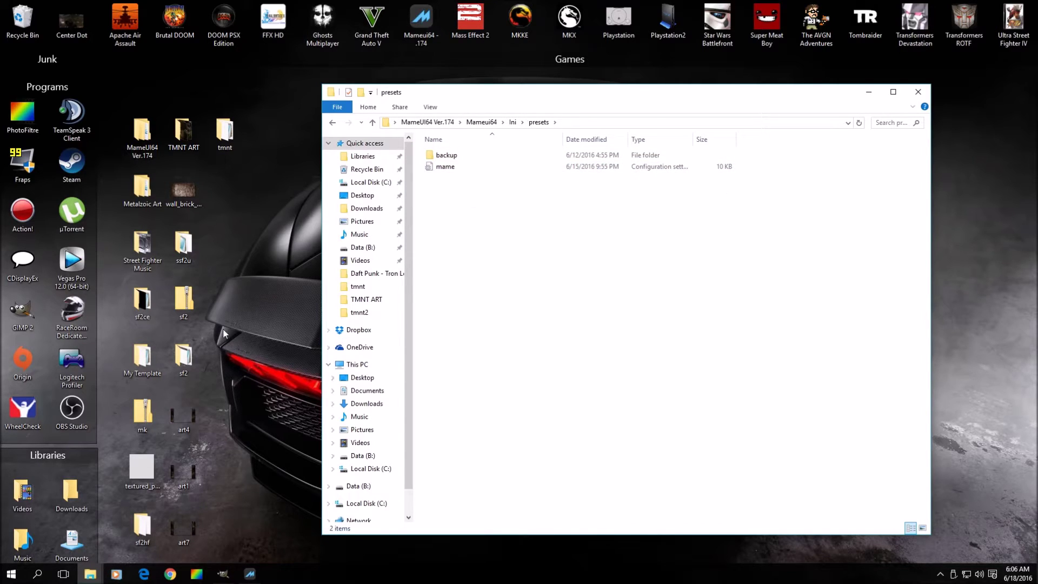
pyautogui.click(440, 167)
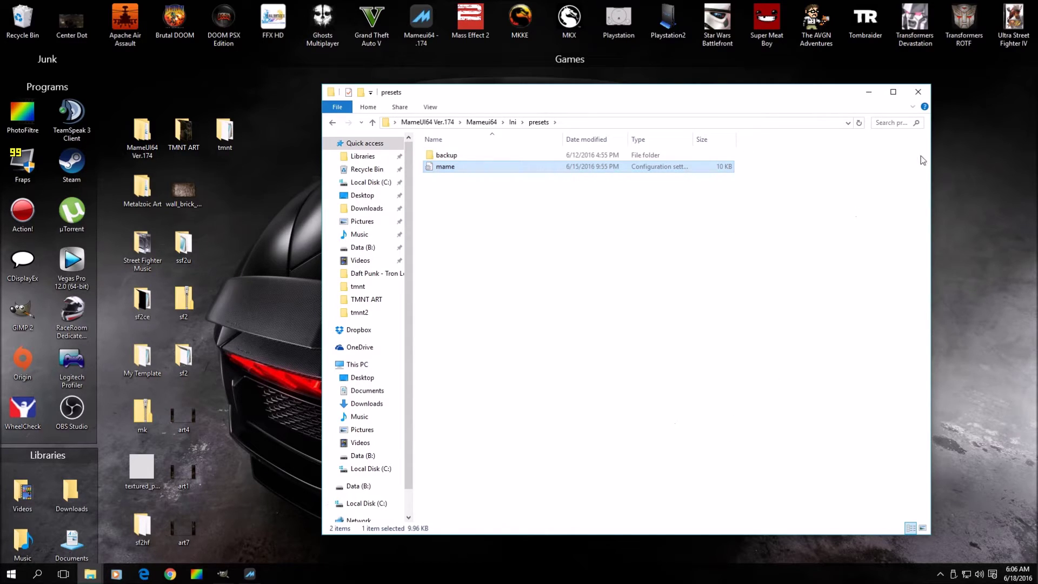
# Close the presets folder window in File Explorer.
pyautogui.click(918, 95)
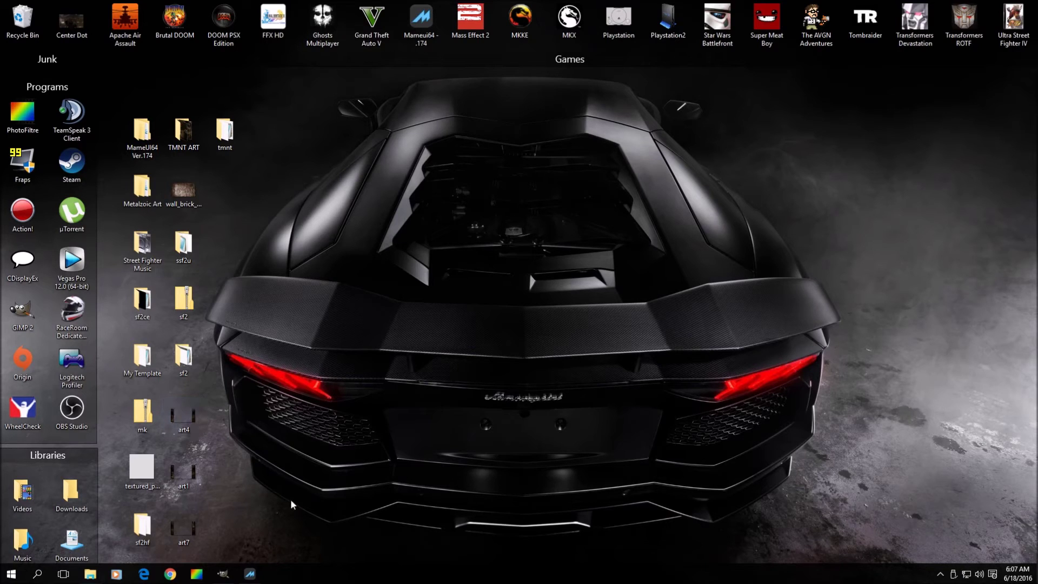
# Restore MAMEUI64, compare the TMNT World 4 Players and Turtles in Time entries, then close it.
pyautogui.click(249, 573)
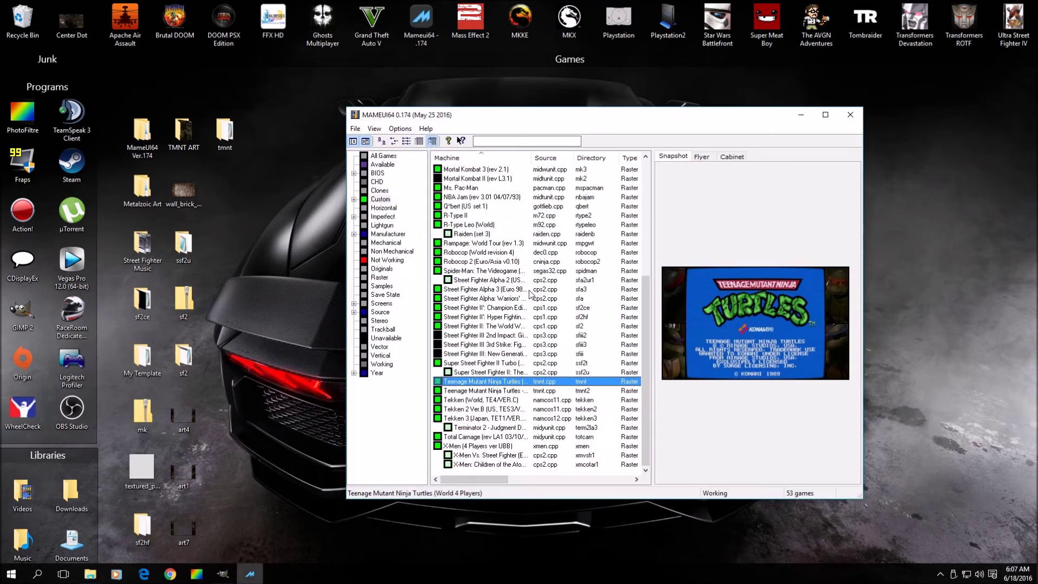
pyautogui.click(482, 390)
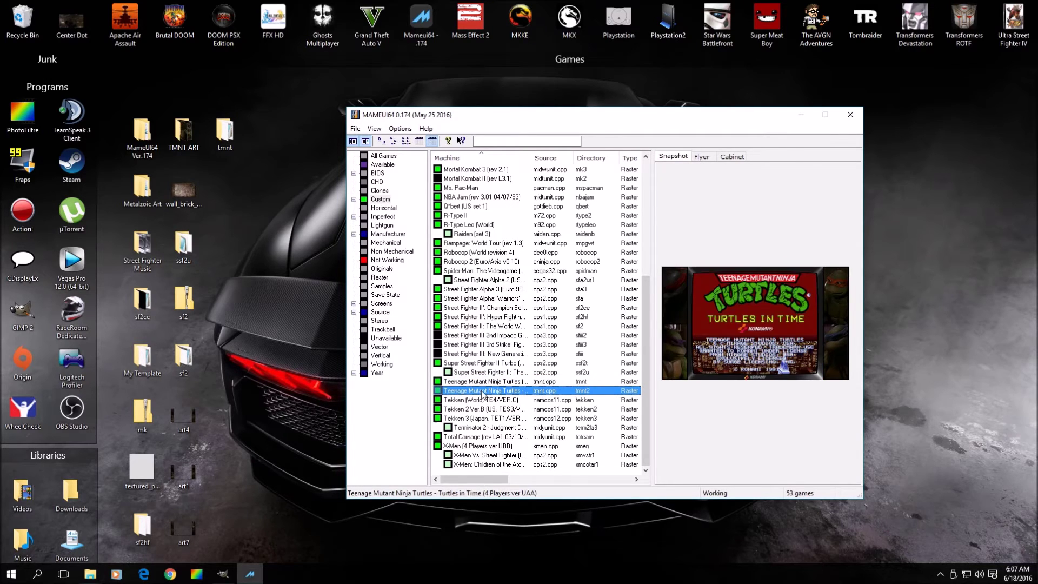
pyautogui.click(485, 384)
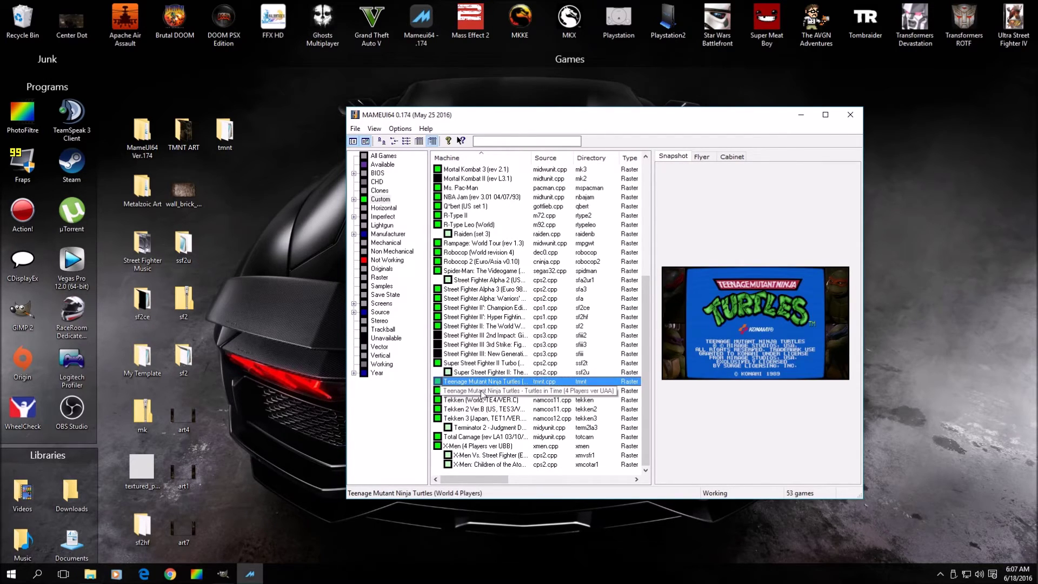
pyautogui.click(482, 390)
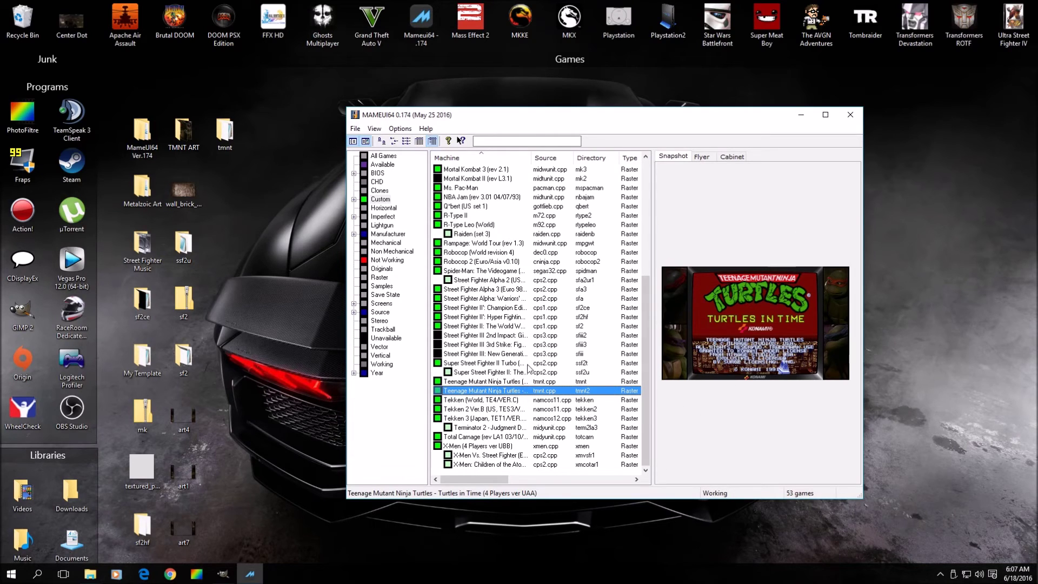
pyautogui.scroll(7, 497, 172)
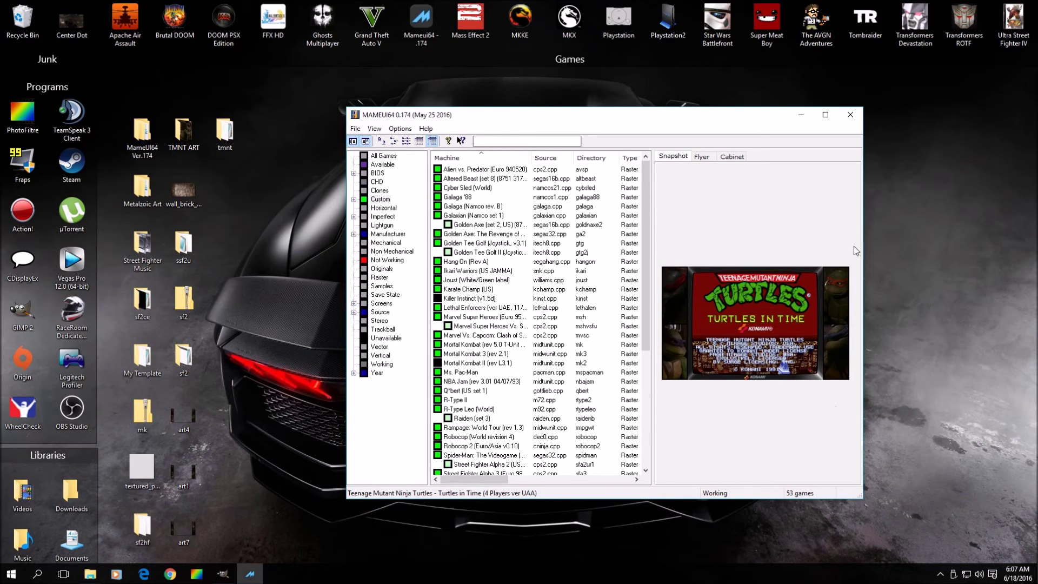
pyautogui.click(849, 117)
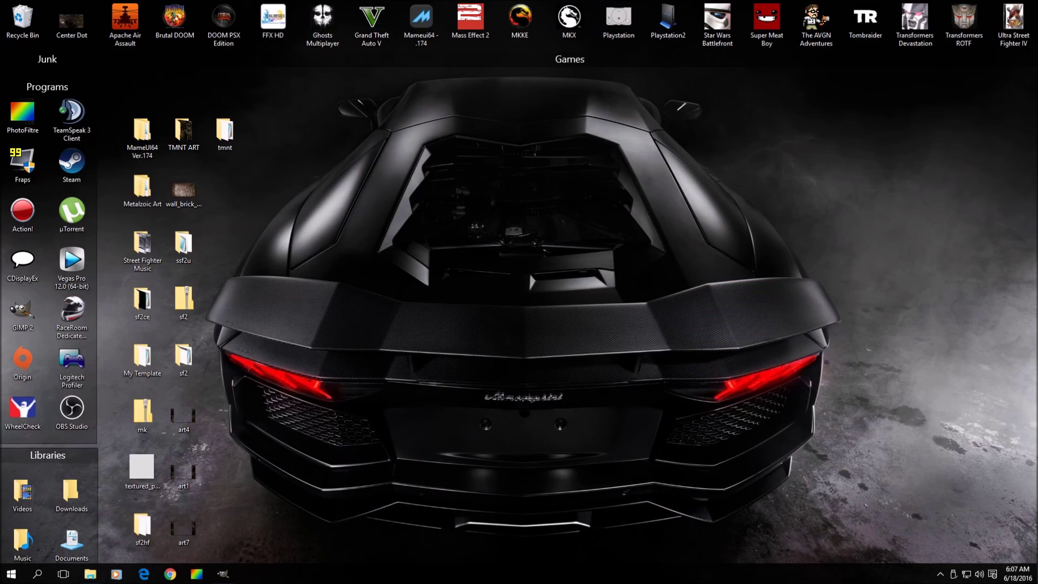